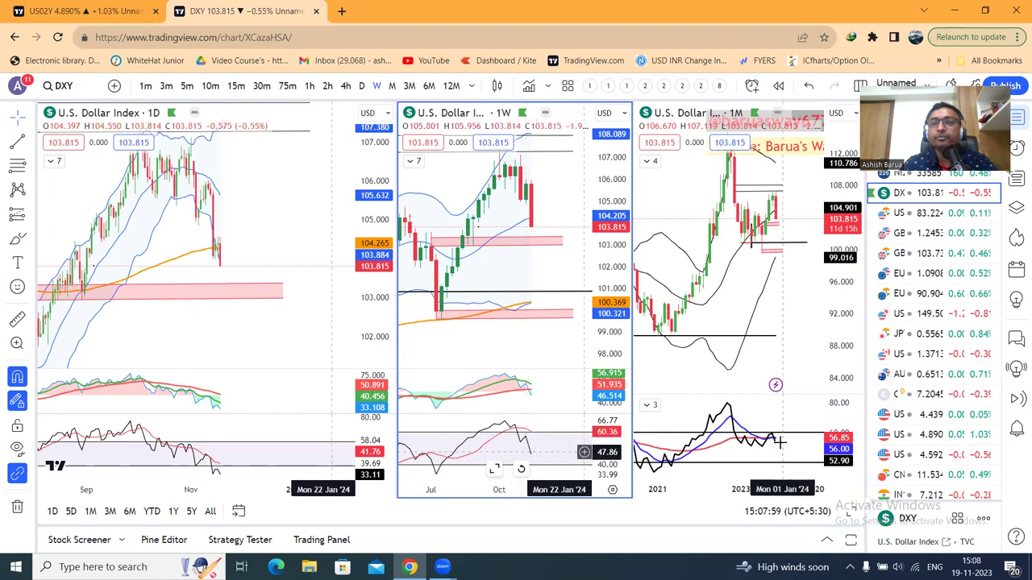
# - Stretch the monthly DXY chart's price axis for more vertical room, then activate the weekly and daily charts
pyautogui.click(852, 246)
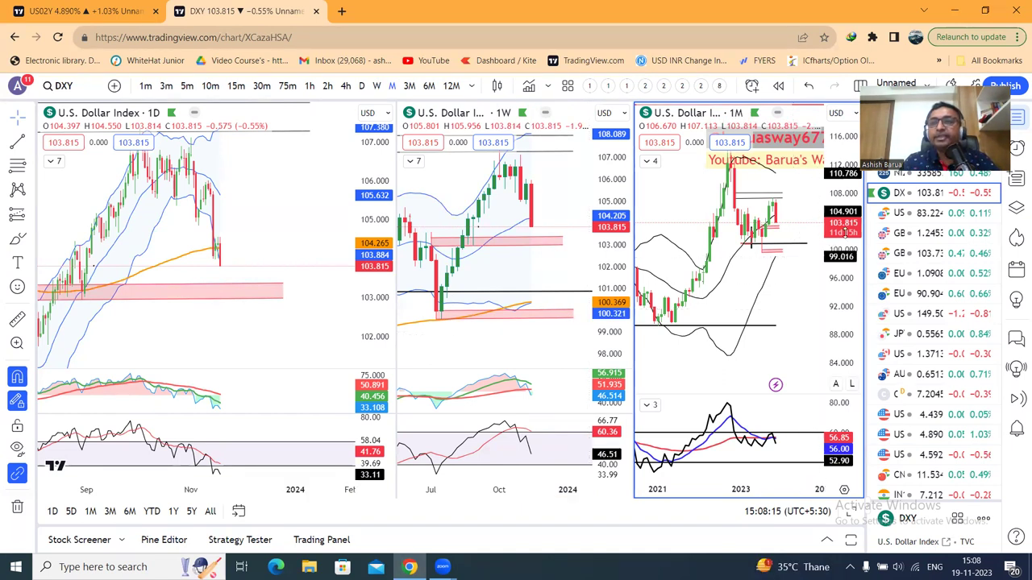
pyautogui.moveTo(842, 230); pyautogui.dragTo(844, 240)
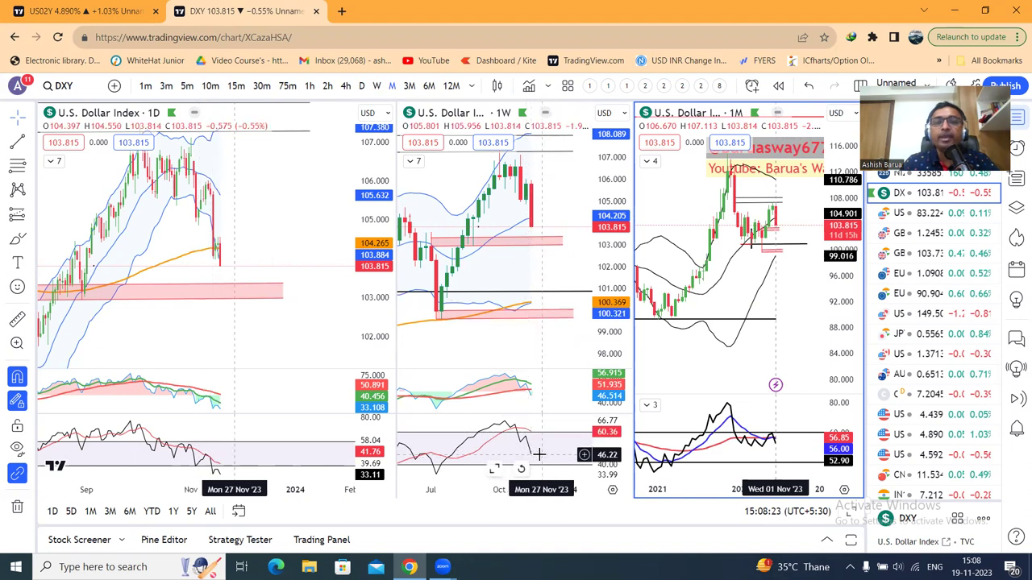
pyautogui.click(604, 432)
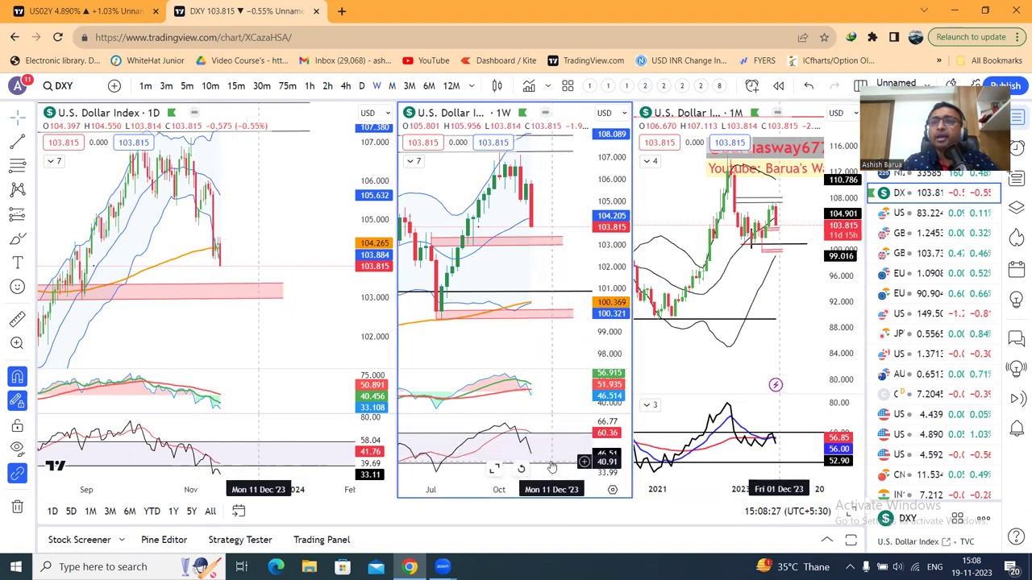
pyautogui.click(302, 347)
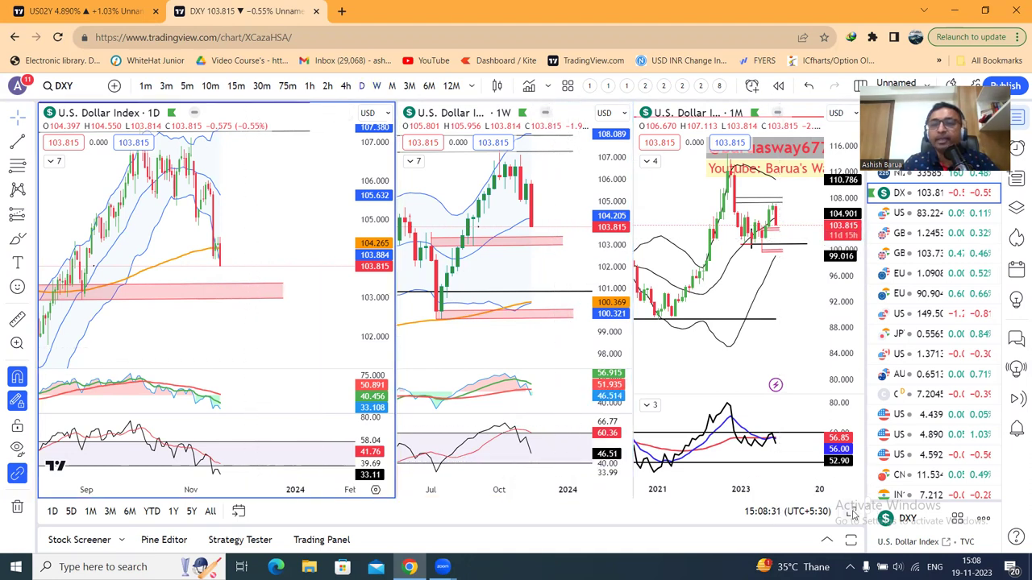
# - Maximize the daily DXY chart, zoom into recent months and widen its price range
pyautogui.hotkey('alt', 'Return')
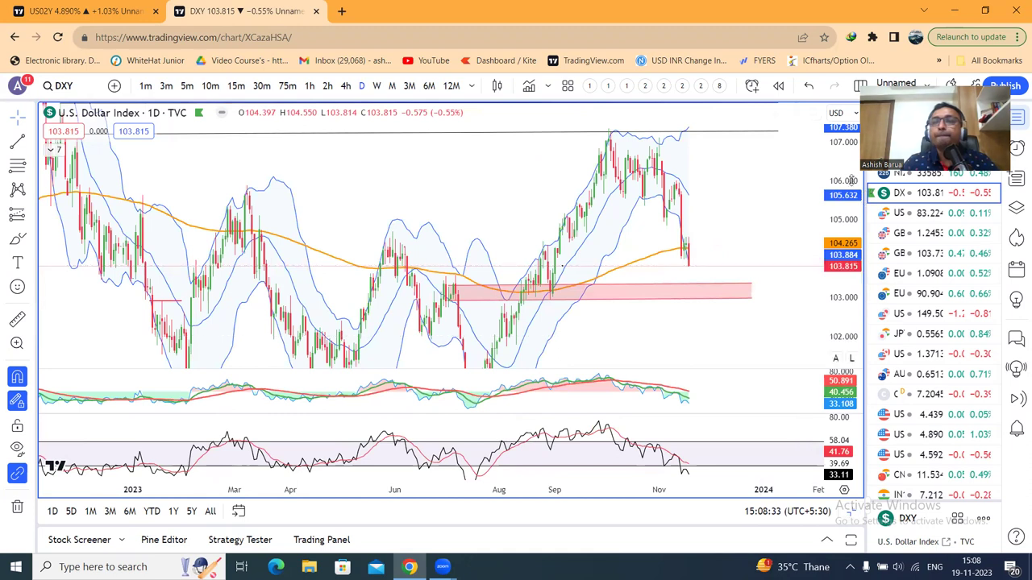
pyautogui.scroll(1, 771, 252)
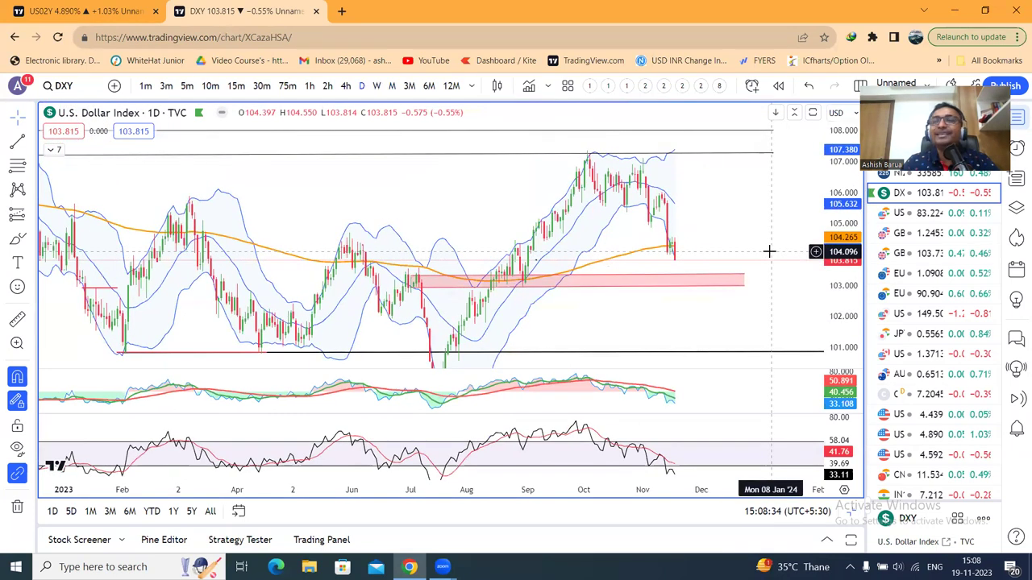
pyautogui.scroll(1, 768, 251)
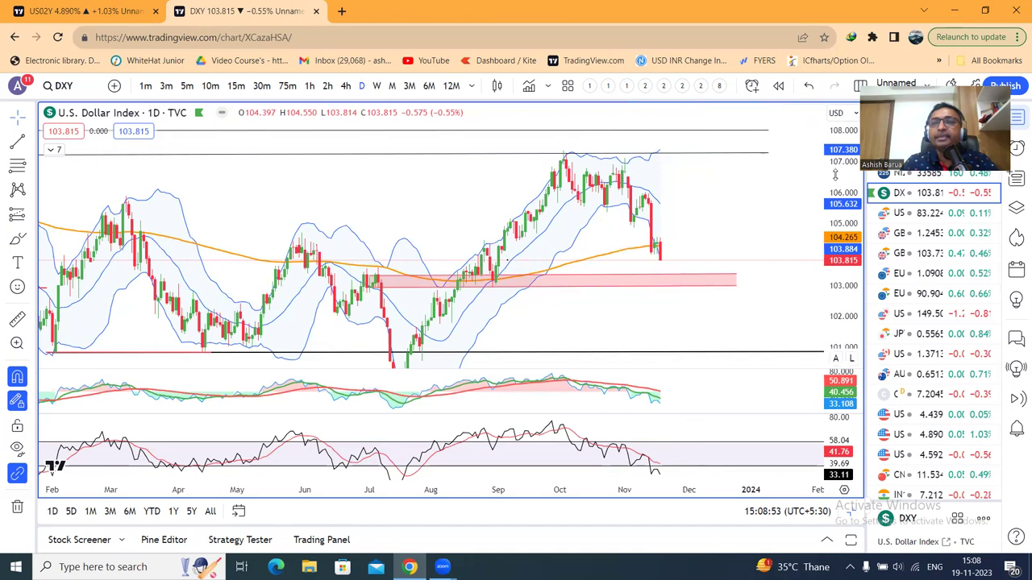
pyautogui.moveTo(835, 174); pyautogui.dragTo(839, 194)
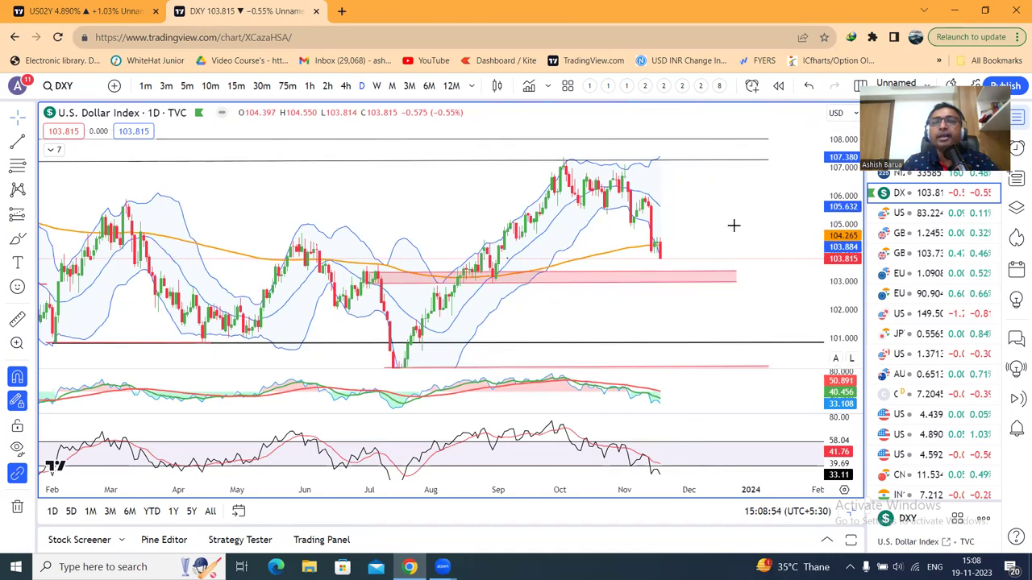
# - Inspect the red support-zone rectangle near 103 on the daily DXY chart
pyautogui.click(733, 276)
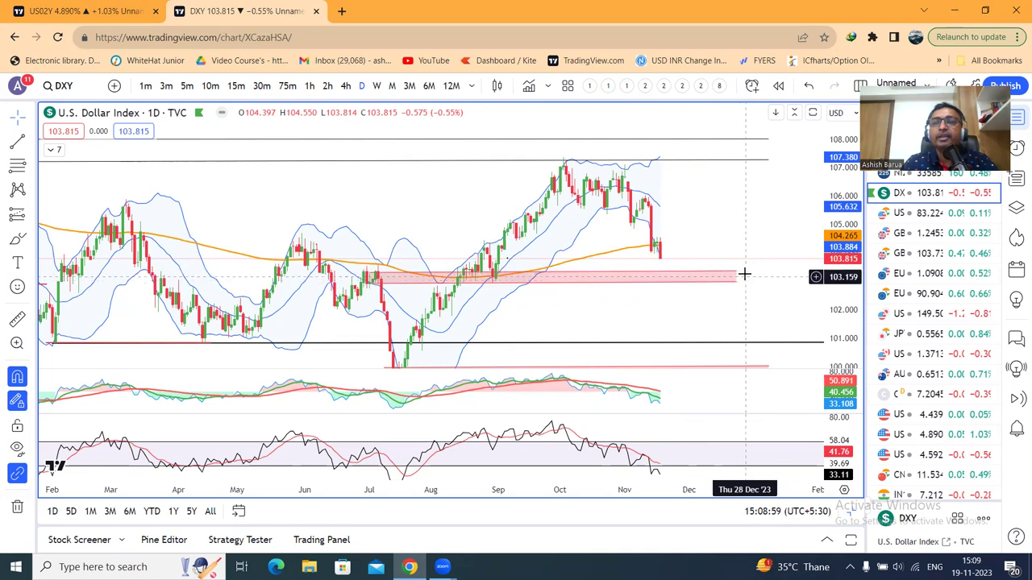
pyautogui.click(747, 271)
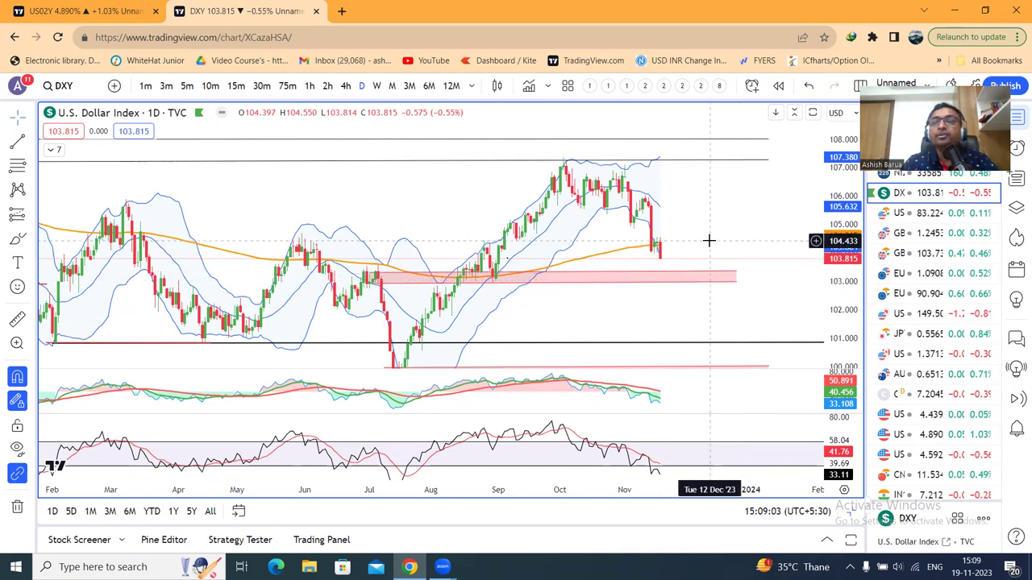
pyautogui.scroll(1, 707, 240)
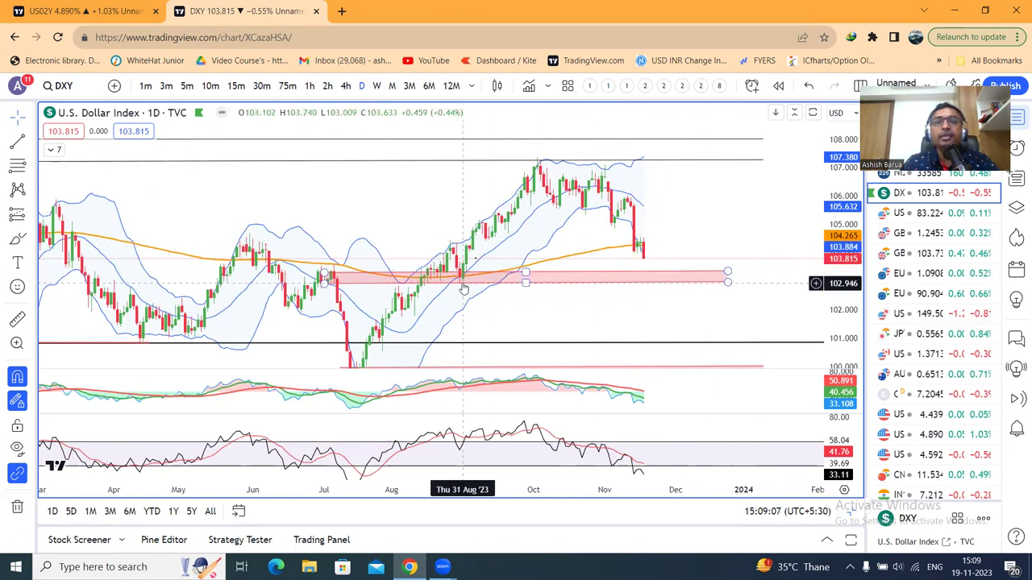
pyautogui.click(30, 142)
# - Draw a green parallel-channel support band near 102 from early August past the current candles
pyautogui.click(56, 375)
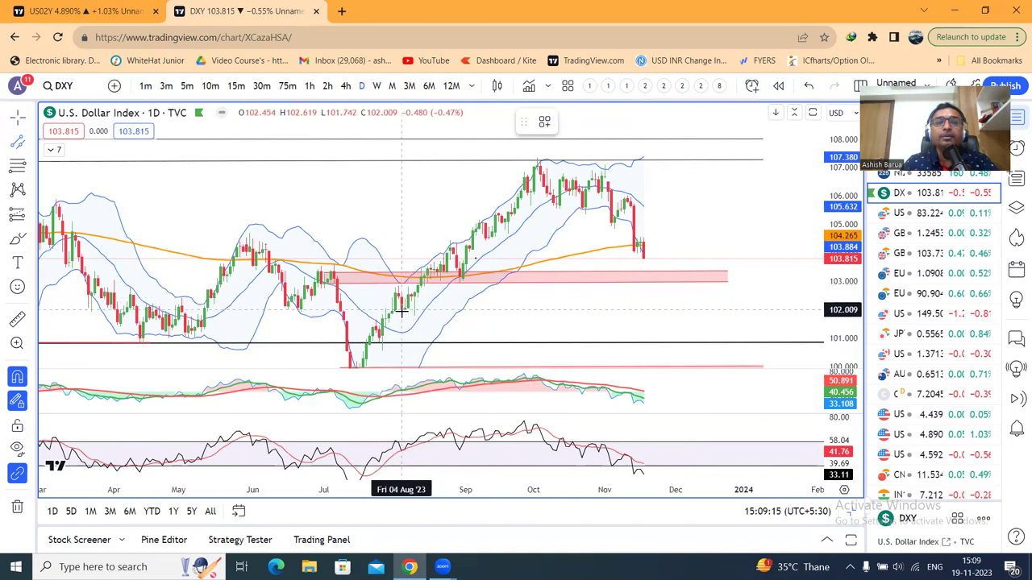
pyautogui.click(402, 311)
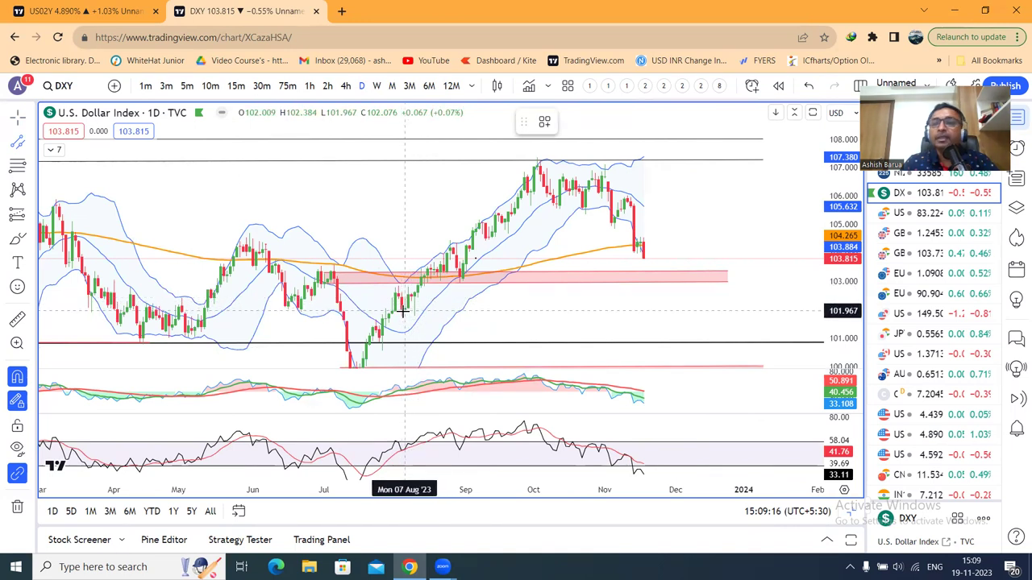
pyautogui.click(778, 310)
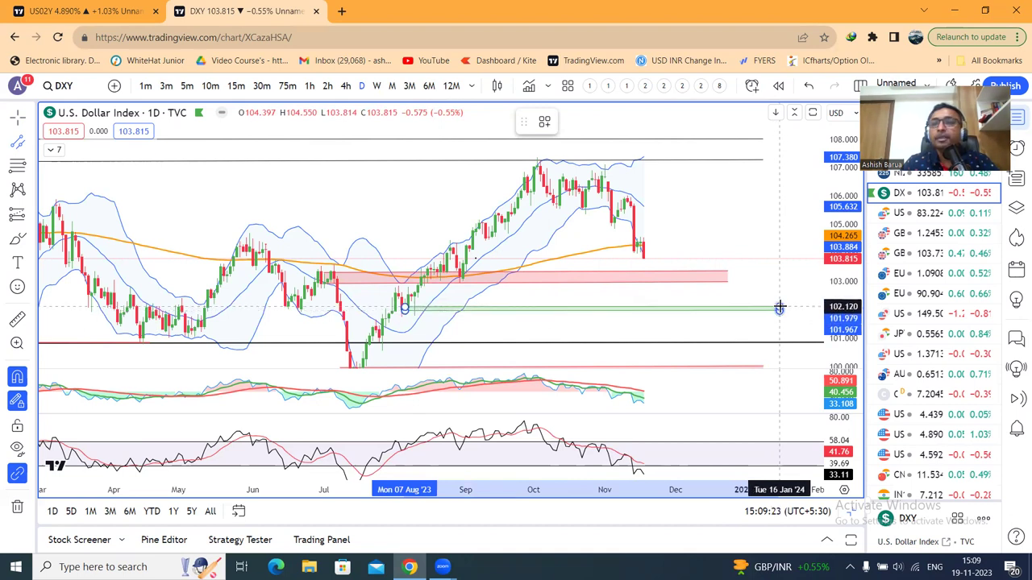
pyautogui.click(778, 307)
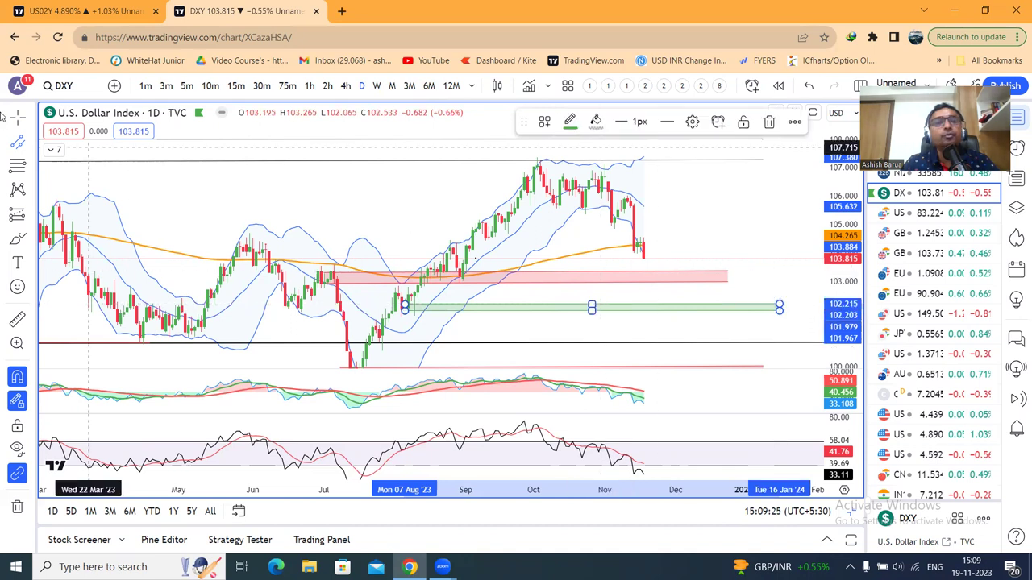
pyautogui.click(731, 218)
# - Restore the daily, weekly and monthly three-chart layout
pyautogui.scroll(1, 731, 218)
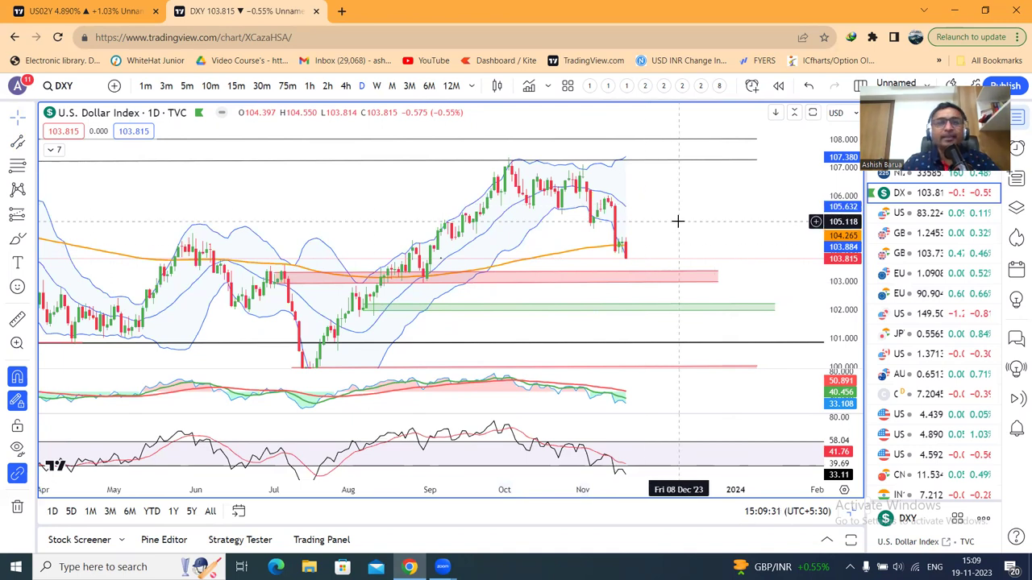
pyautogui.scroll(1, 678, 208)
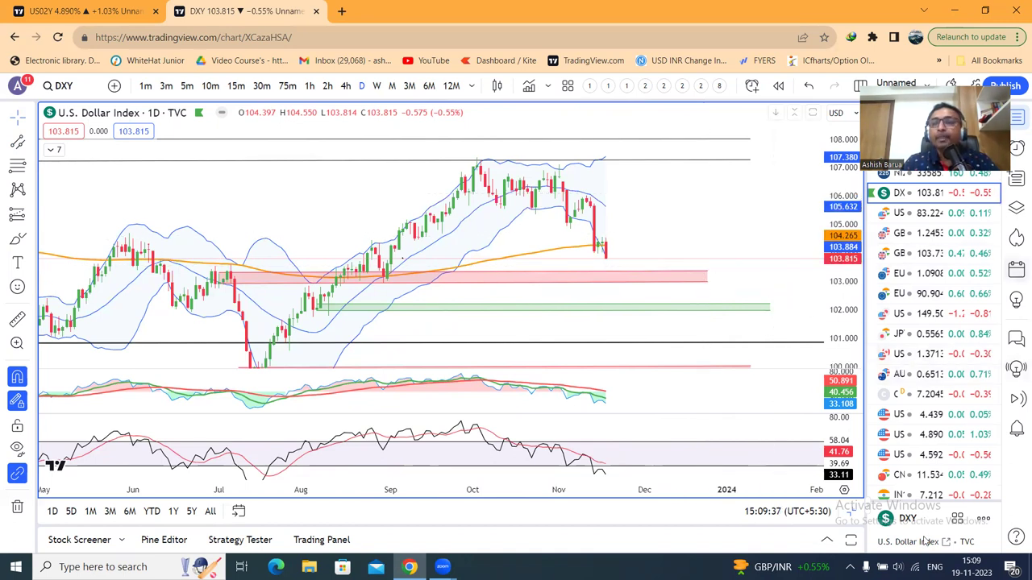
pyautogui.click(852, 513)
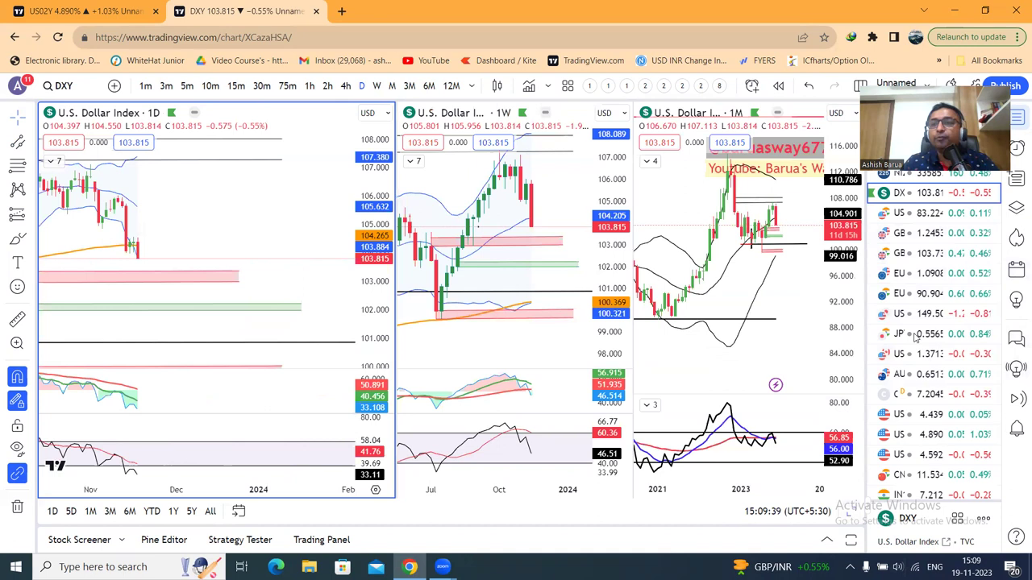
# - Load USDINR on all three charts, then pan and compress the daily chart's price scale
pyautogui.click(928, 214)
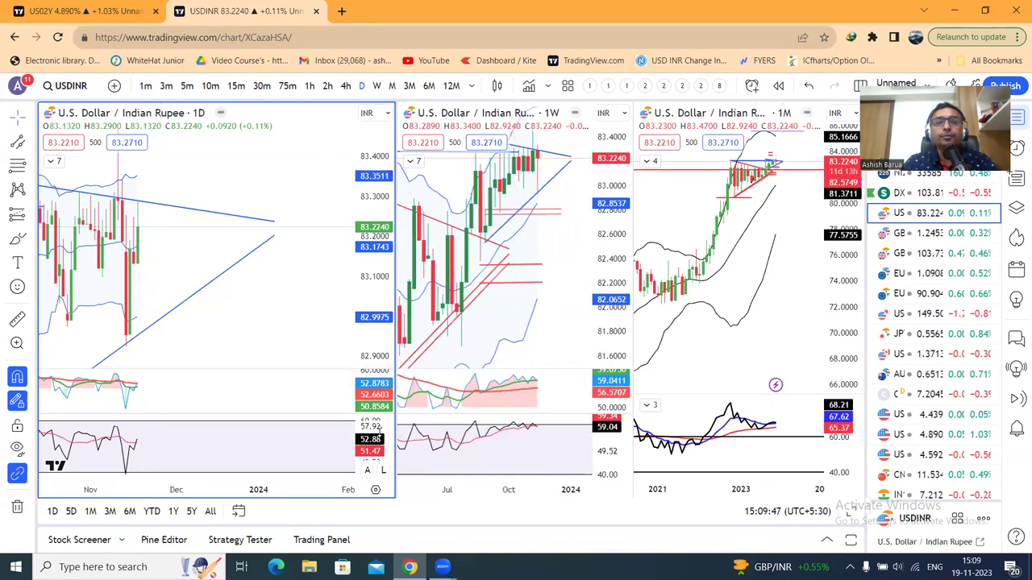
pyautogui.moveTo(239, 334); pyautogui.dragTo(311, 329)
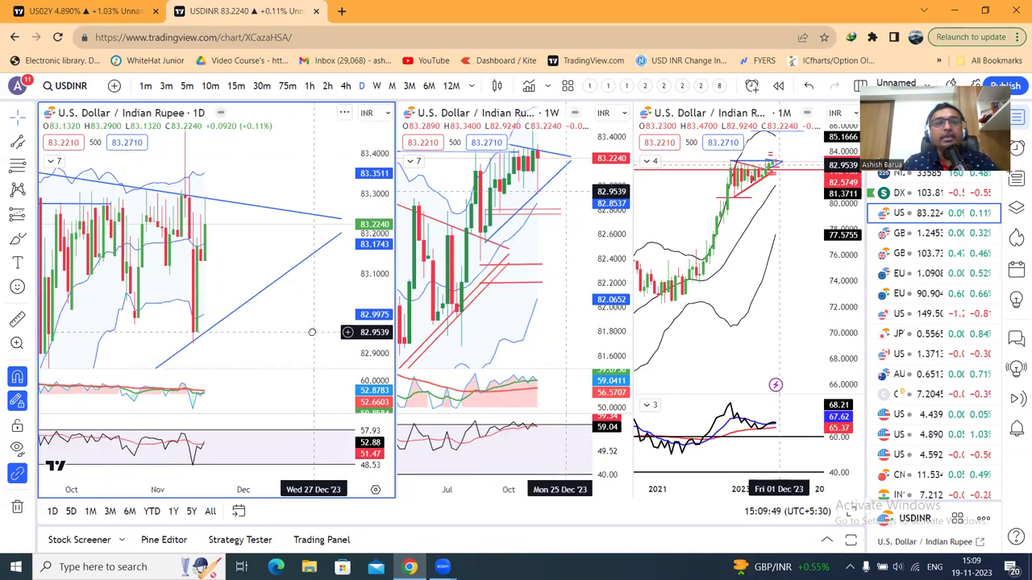
pyautogui.moveTo(367, 192); pyautogui.dragTo(336, 301)
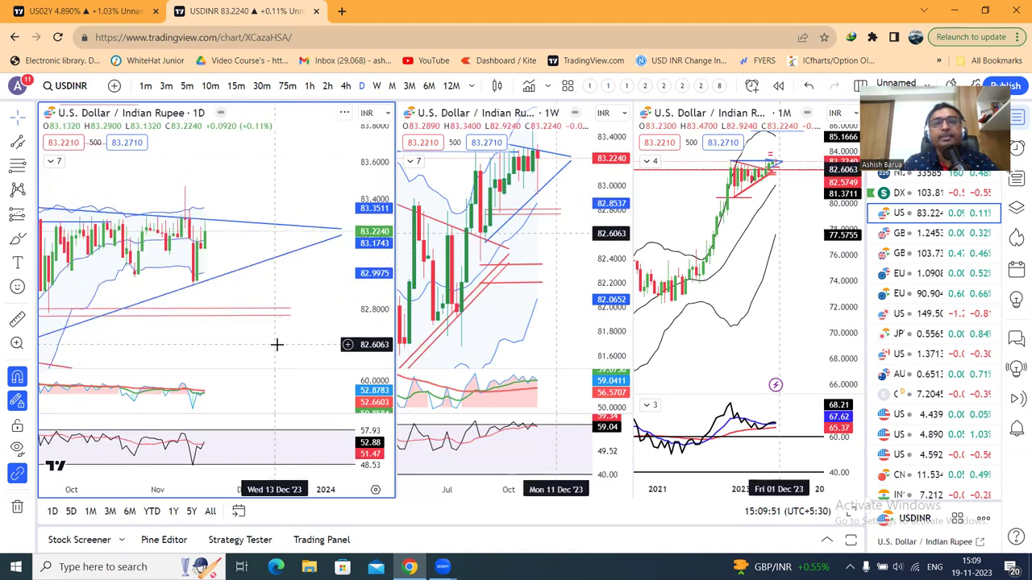
pyautogui.moveTo(277, 343); pyautogui.dragTo(301, 330)
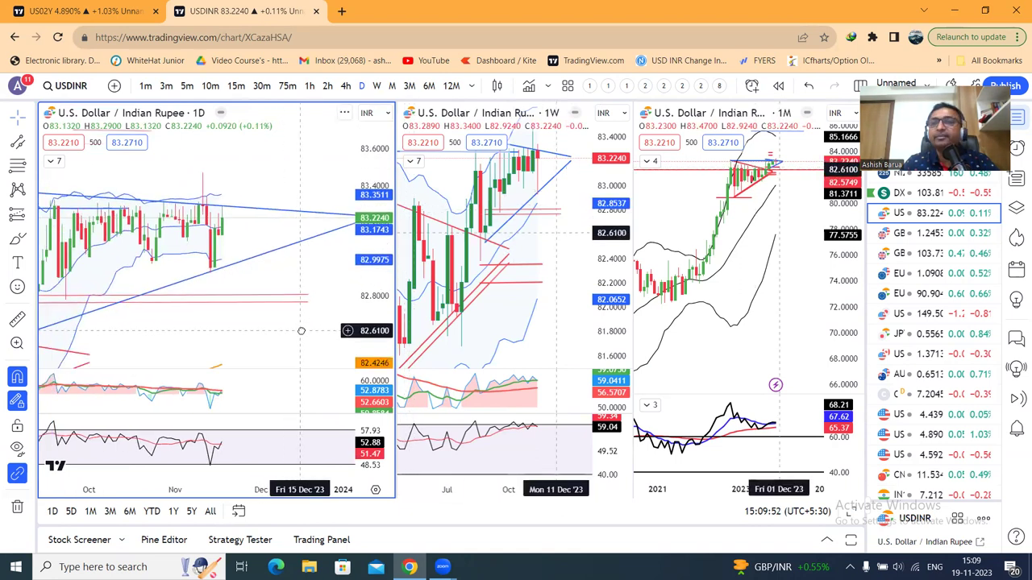
# - Load GBPUSD on all three charts and review the weekly and daily panes
pyautogui.click(953, 234)
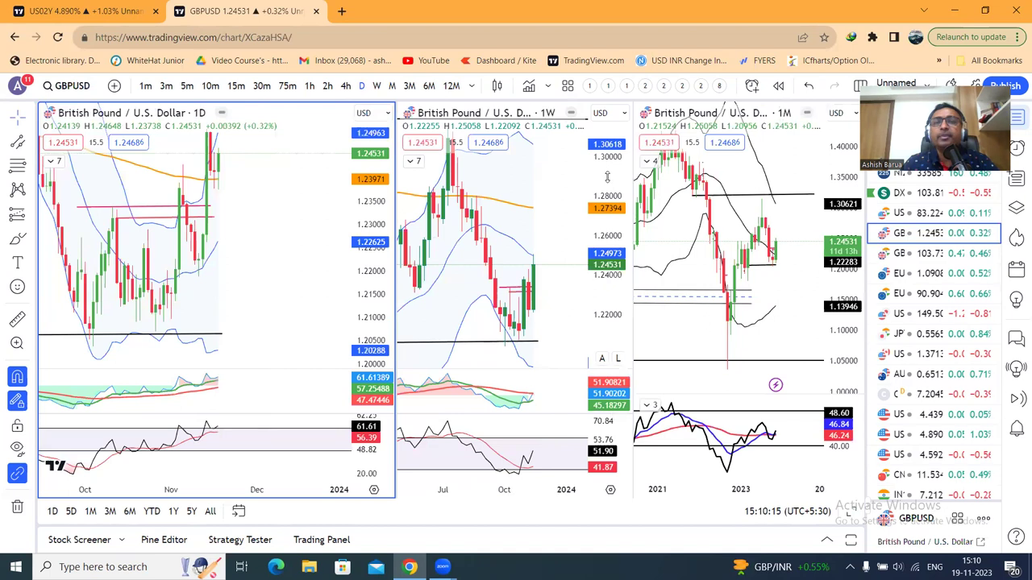
pyautogui.doubleClick(600, 236)
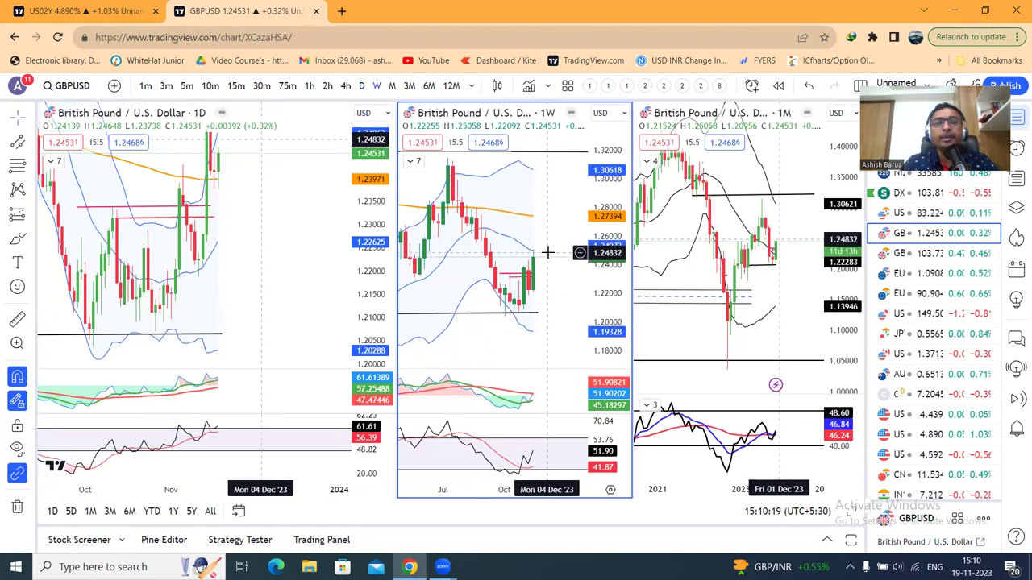
pyautogui.click(295, 266)
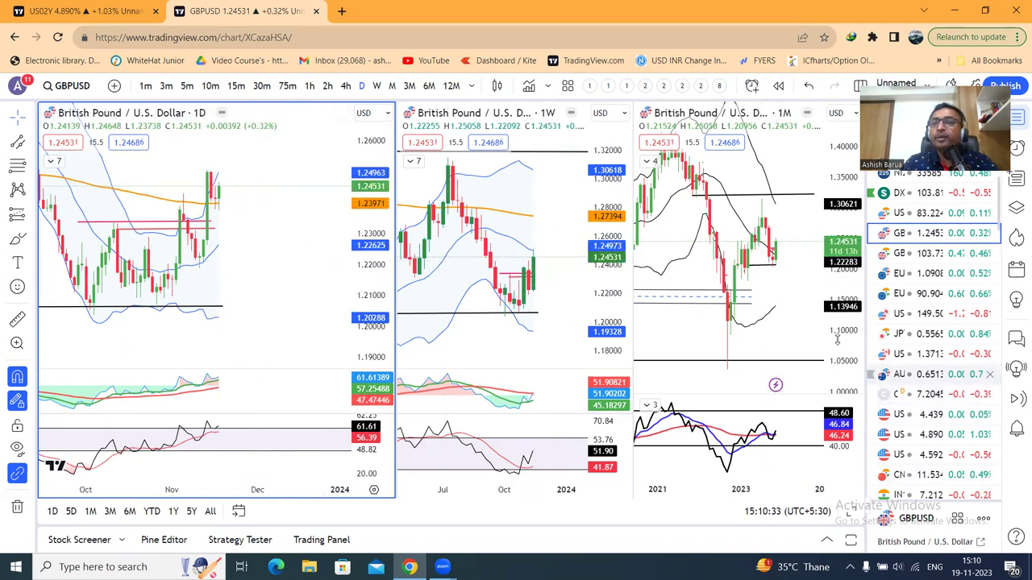
# - Load GBPINR, compress the monthly and weekly price scales, then rescale the monthly and daily charts
pyautogui.click(899, 253)
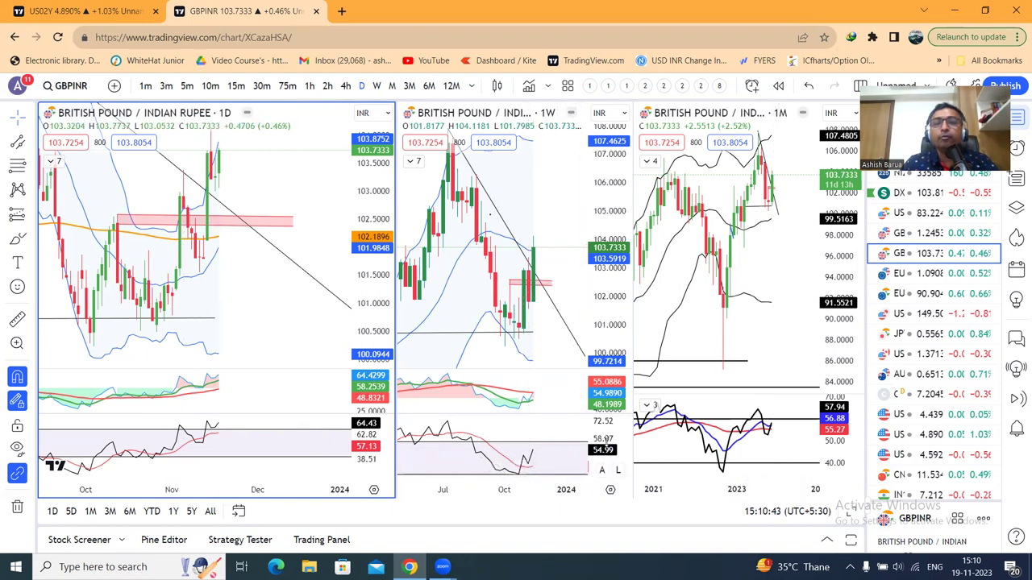
pyautogui.click(606, 439)
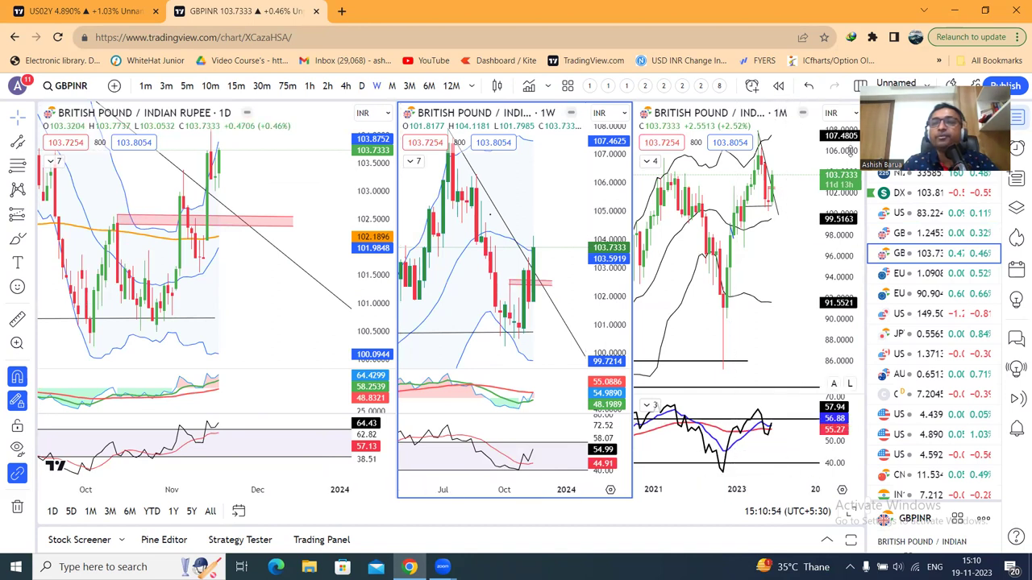
pyautogui.moveTo(853, 179); pyautogui.dragTo(851, 206)
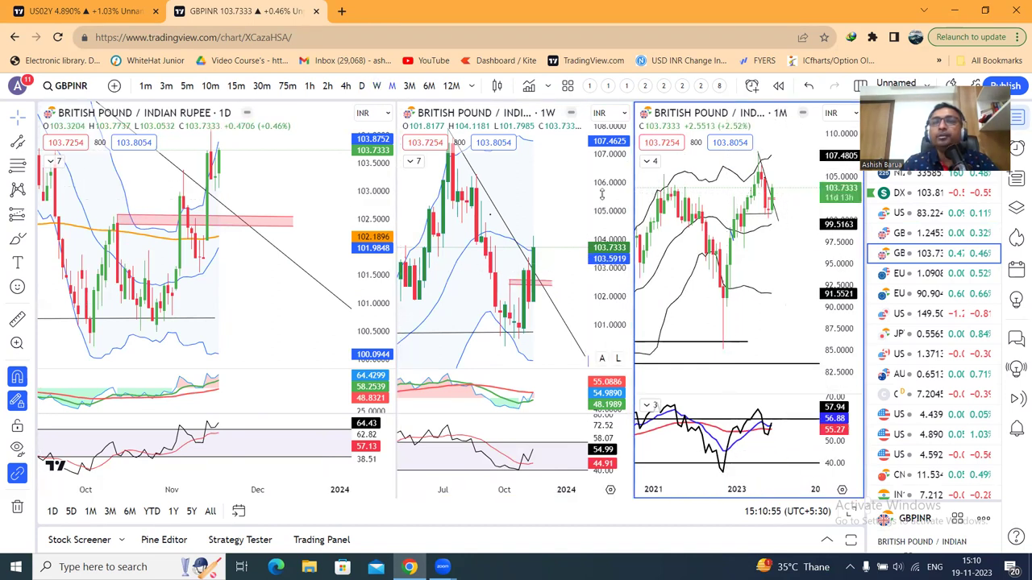
pyautogui.moveTo(600, 198); pyautogui.dragTo(613, 240)
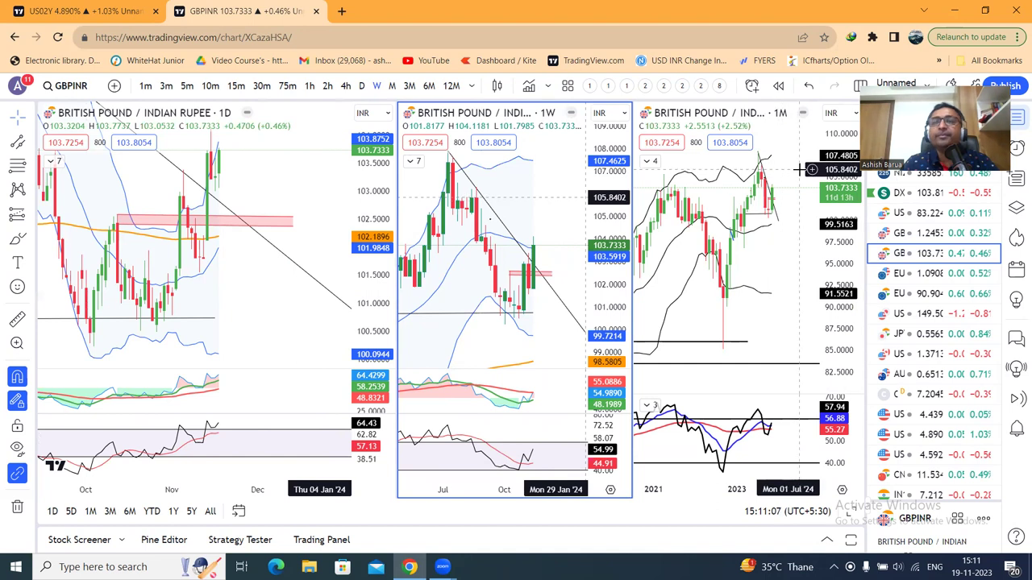
pyautogui.scroll(1, 799, 169)
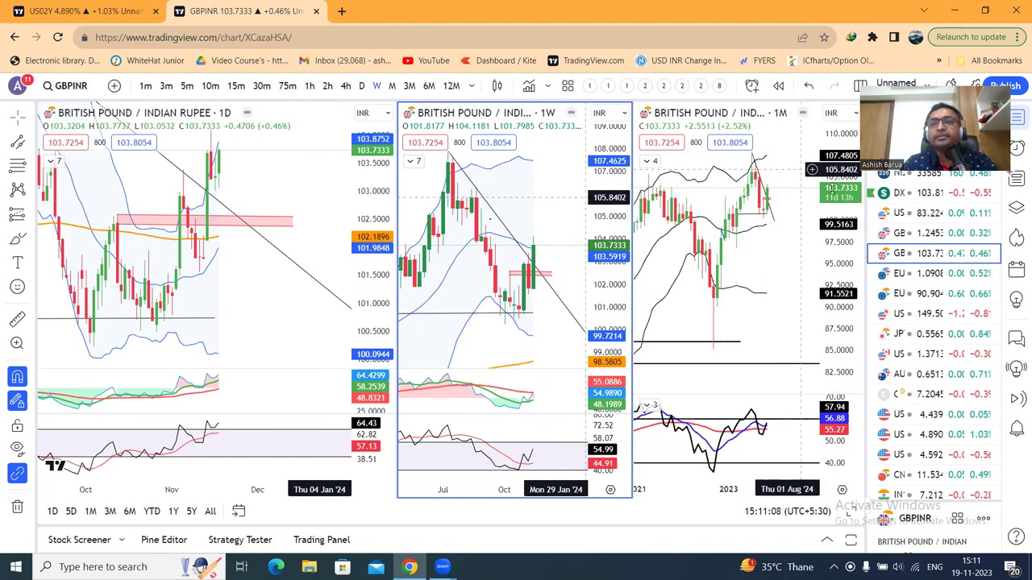
pyautogui.click(811, 170)
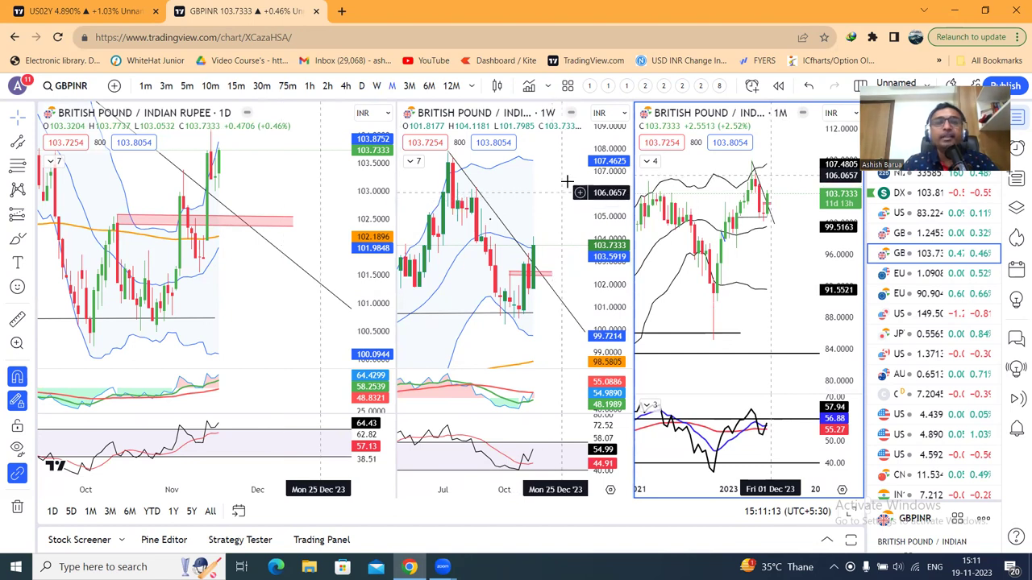
pyautogui.click(366, 235)
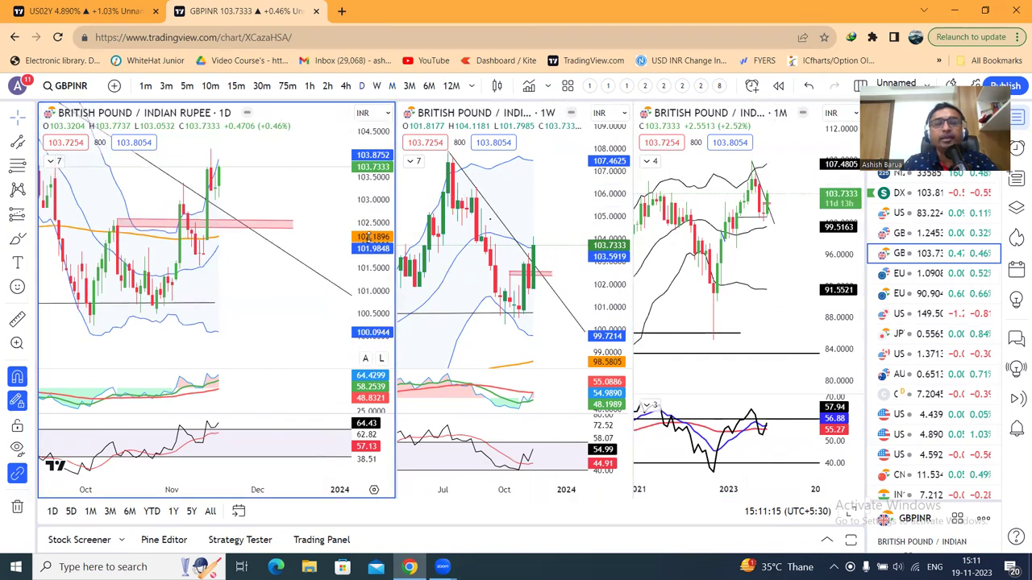
# - Review EURUSD, compressing the weekly price scale to about 1.02–1.14
pyautogui.click(939, 275)
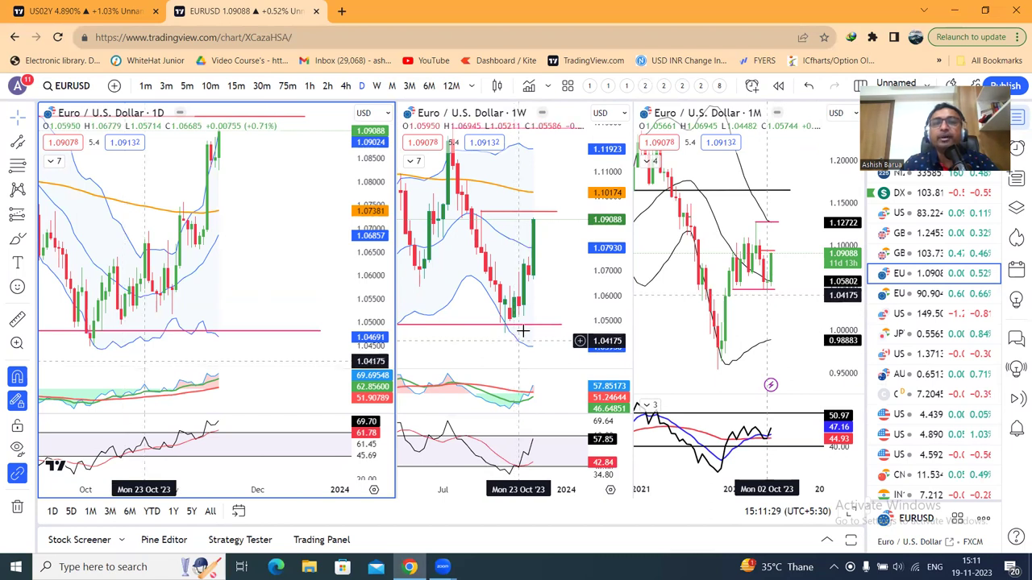
pyautogui.moveTo(600, 216); pyautogui.dragTo(597, 288)
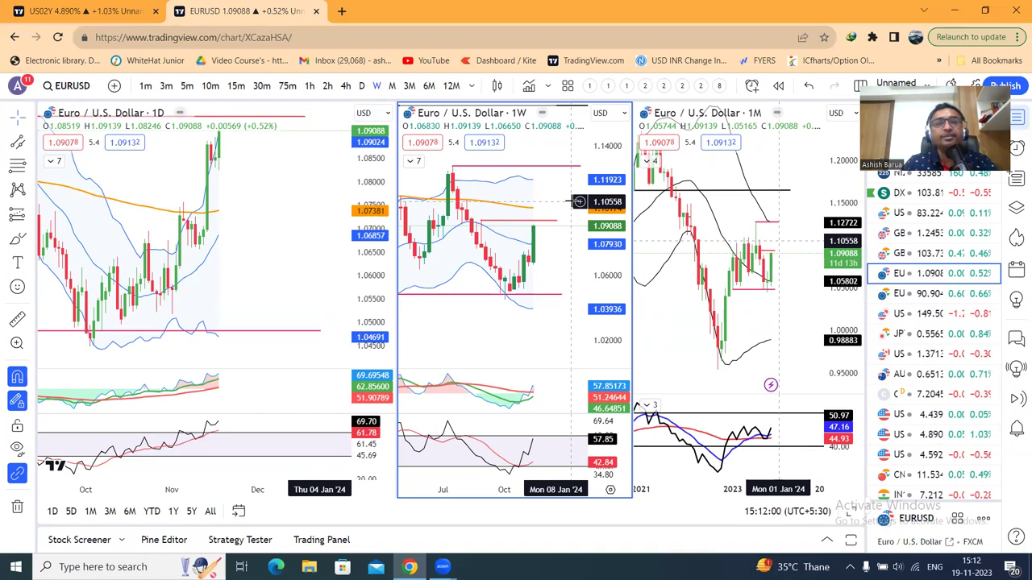
pyautogui.click(338, 217)
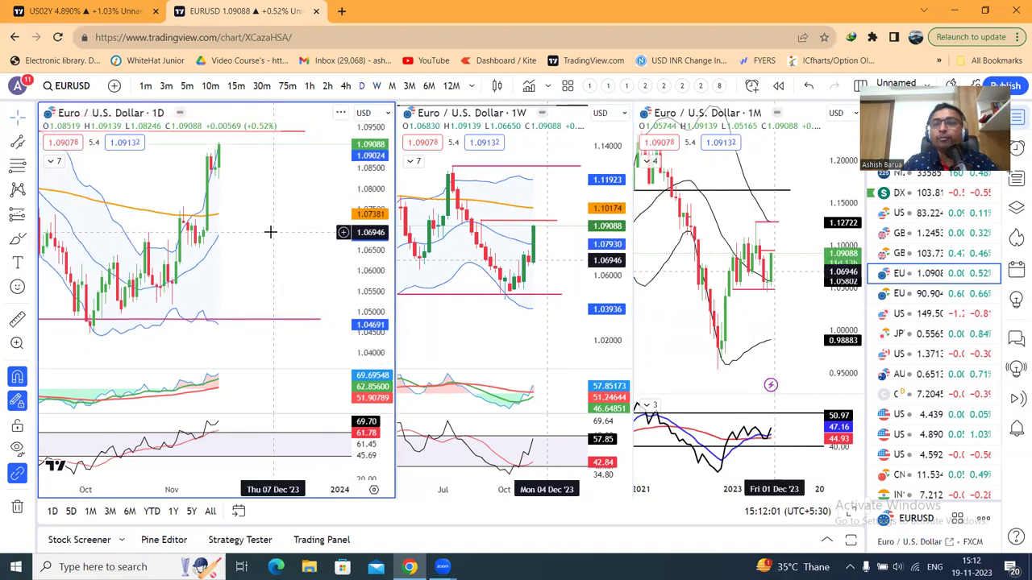
pyautogui.scroll(-1, 278, 221)
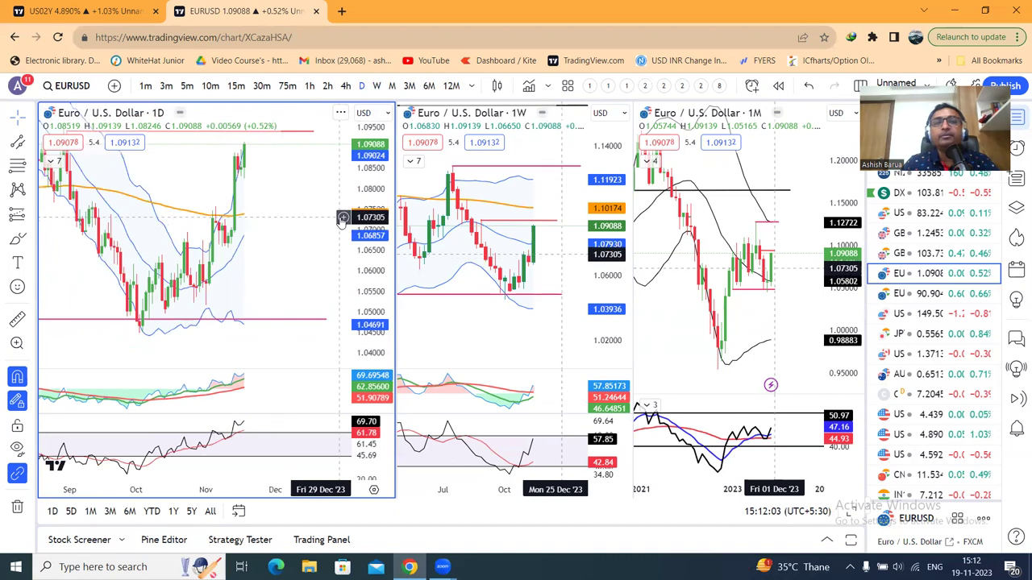
# - Review EURINR with the weekly scale up to 93 and daily at 86–92, then load USDJPY
pyautogui.click(936, 299)
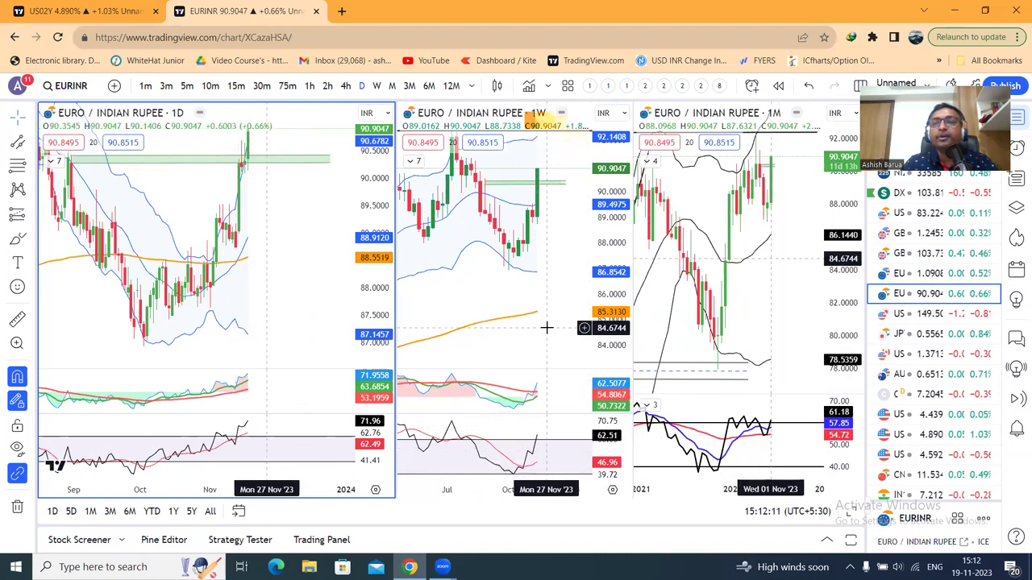
pyautogui.click(600, 452)
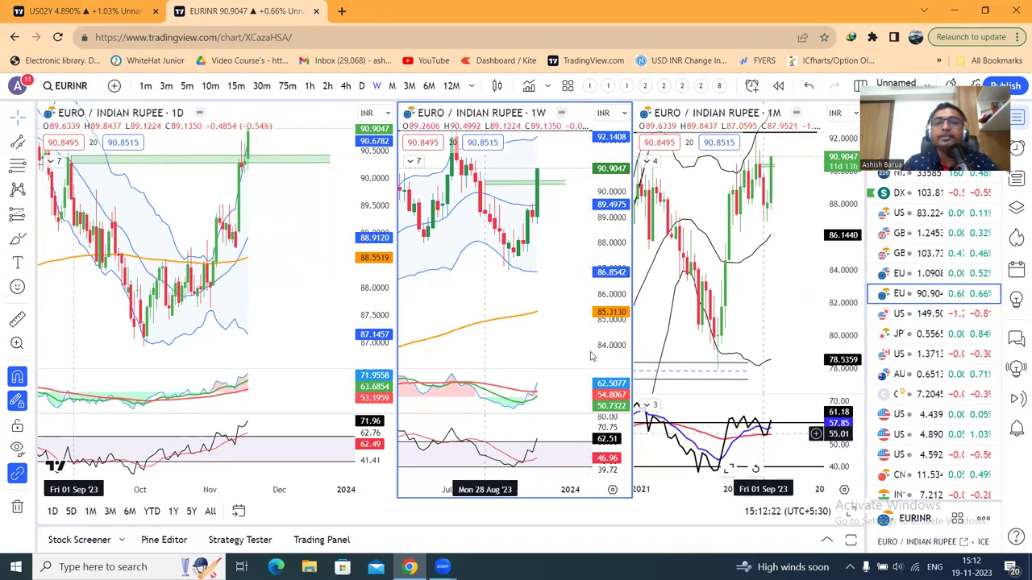
pyautogui.moveTo(604, 241); pyautogui.dragTo(564, 290)
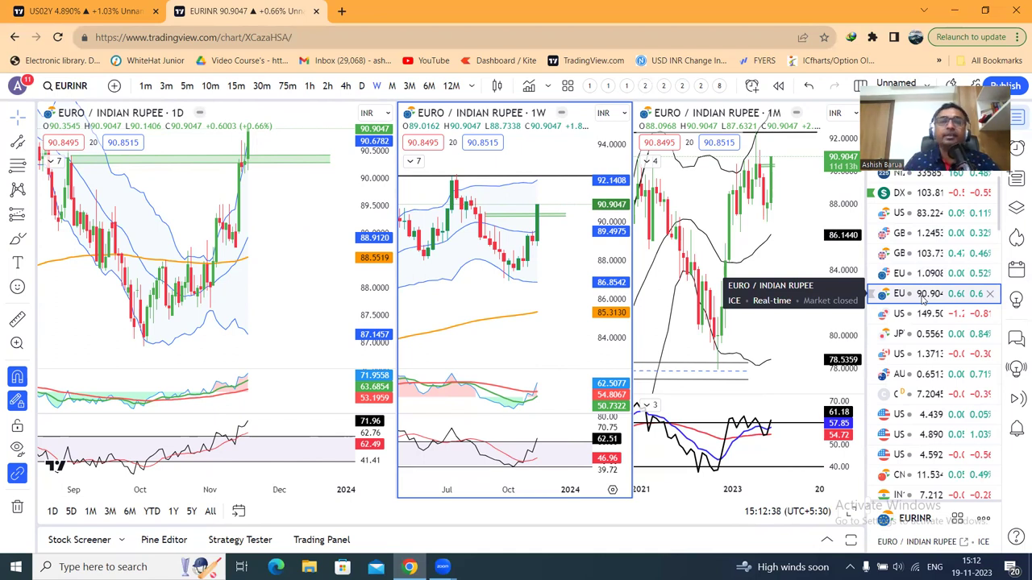
pyautogui.moveTo(370, 171); pyautogui.dragTo(290, 301)
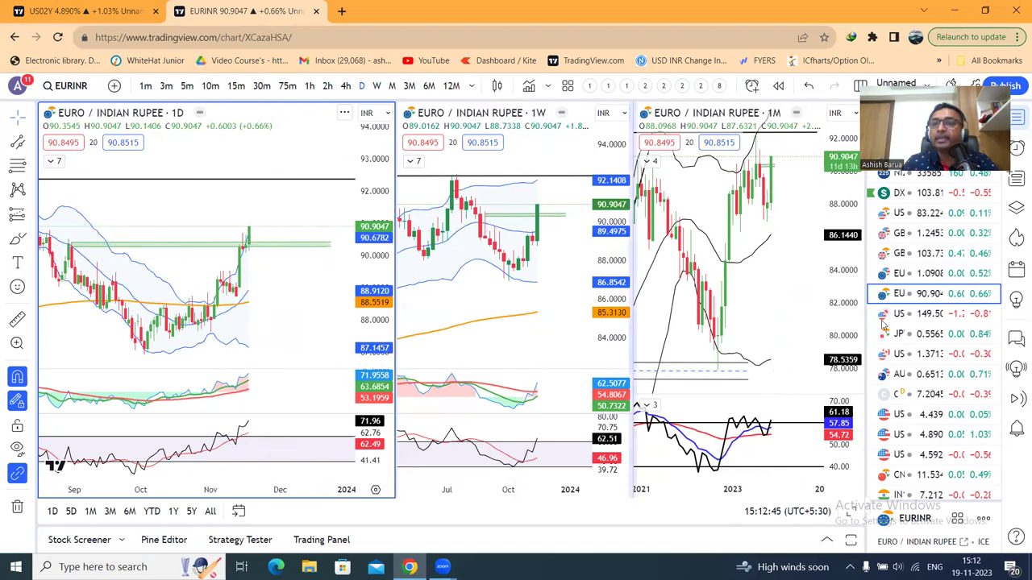
pyautogui.click(911, 314)
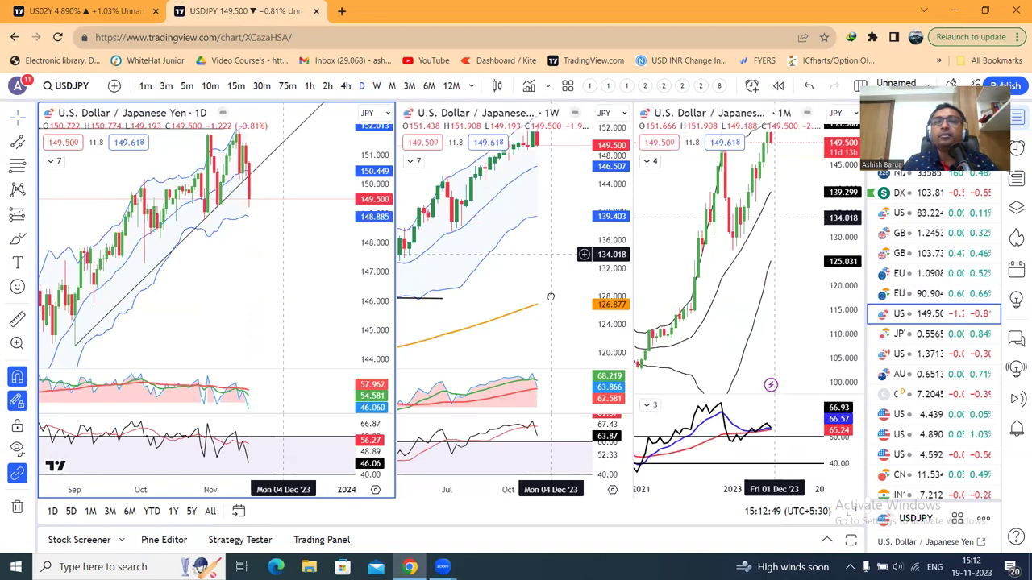
# - Rescale the monthly USDJPY chart and widen the daily chart's range to 140–154, shifting its bars
pyautogui.click(552, 278)
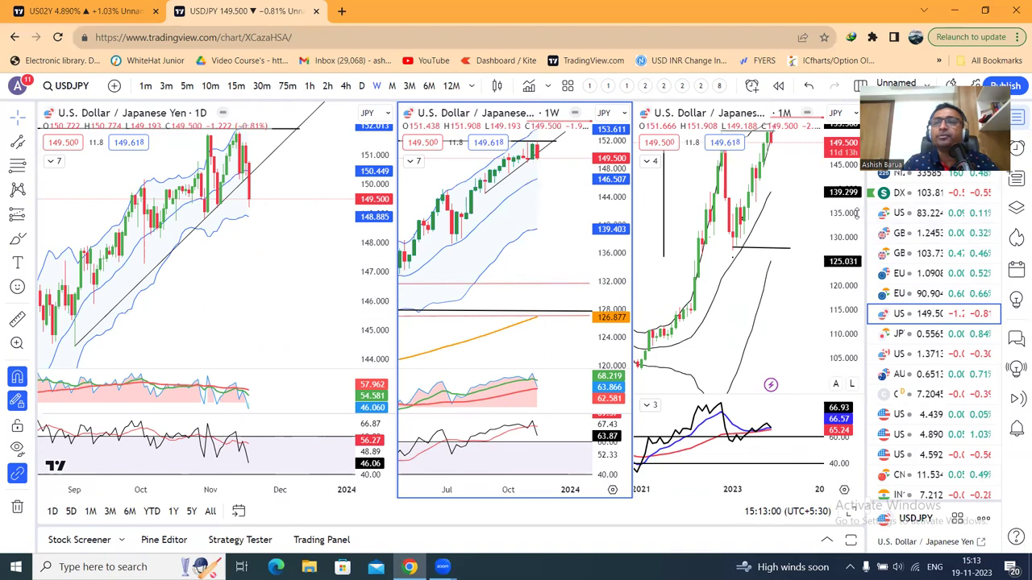
pyautogui.click(835, 270)
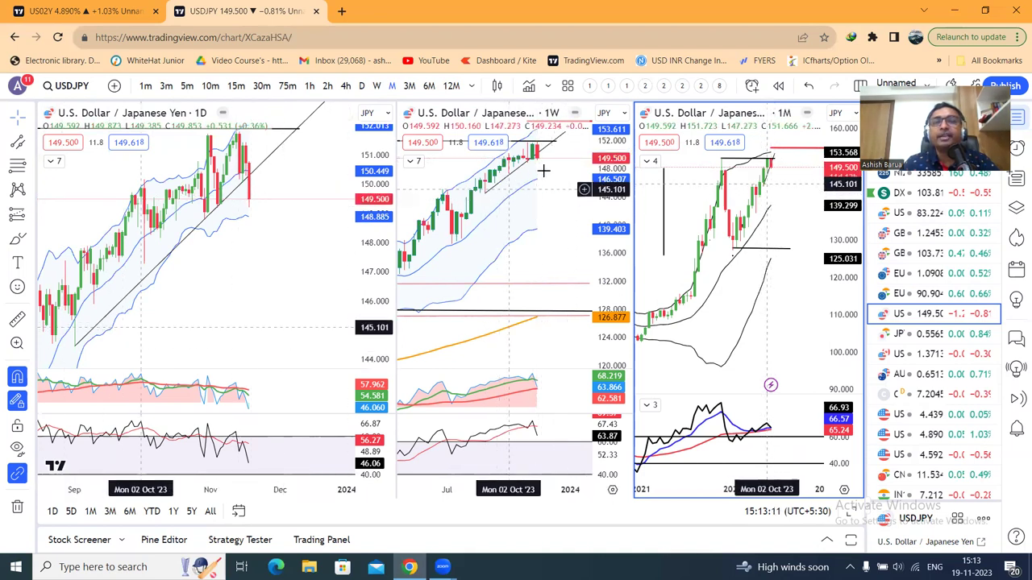
pyautogui.click(366, 358)
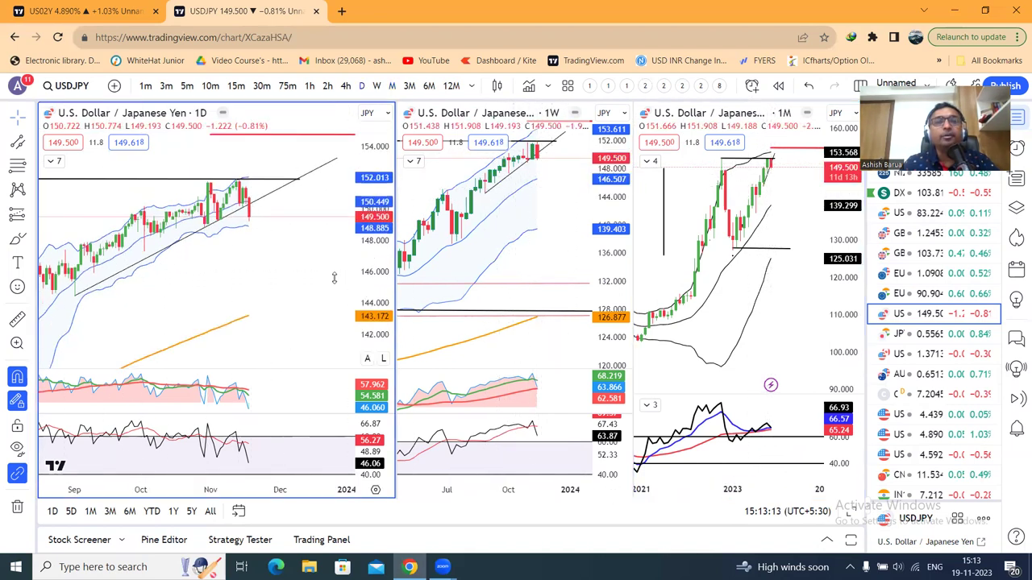
pyautogui.moveTo(314, 268); pyautogui.dragTo(341, 257)
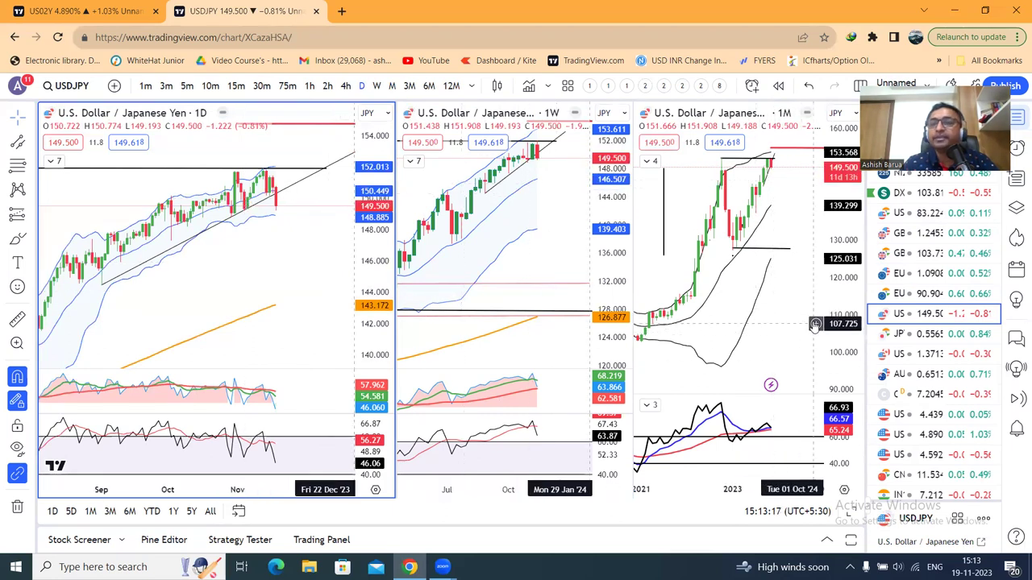
# - Rescale the monthly chart again and pan the weekly USDJPY chart before returning to the daily
pyautogui.click(858, 254)
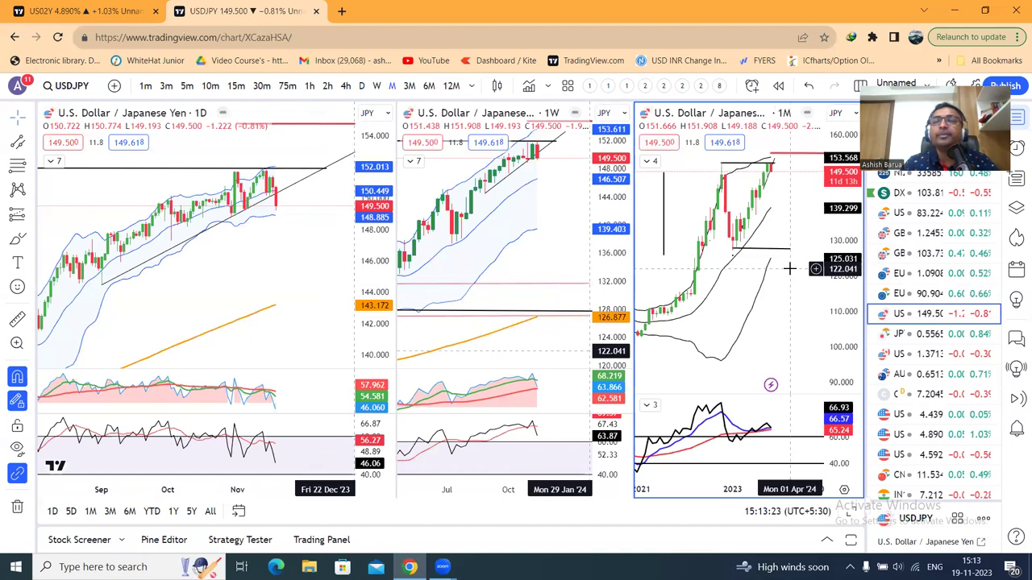
pyautogui.click(521, 215)
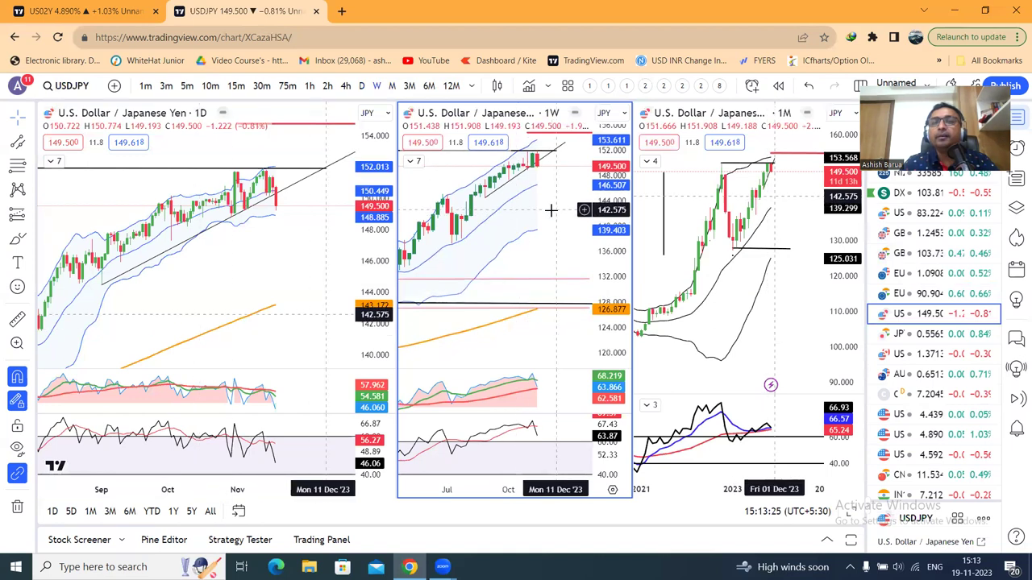
pyautogui.moveTo(550, 210); pyautogui.dragTo(559, 227)
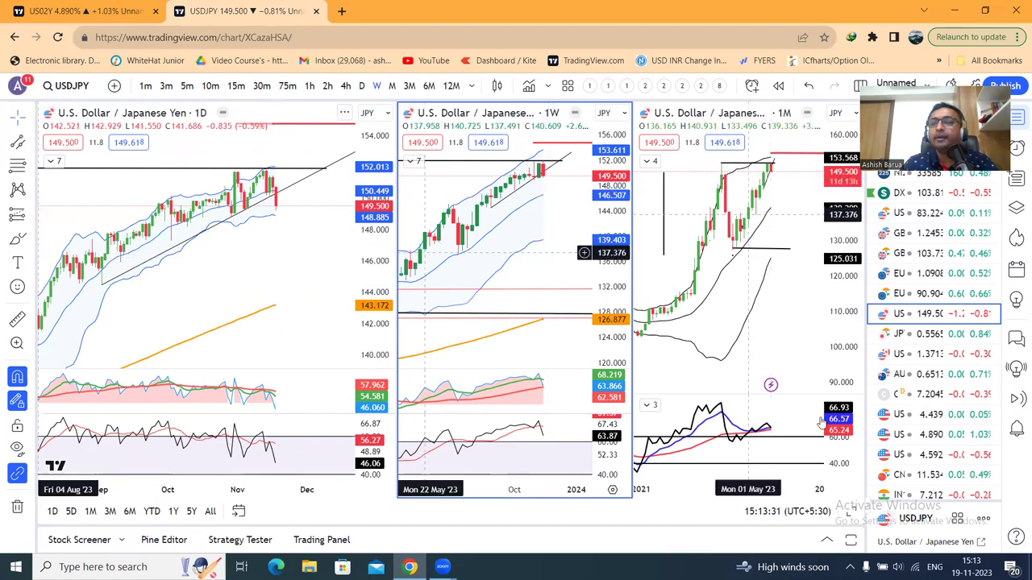
pyautogui.click(219, 272)
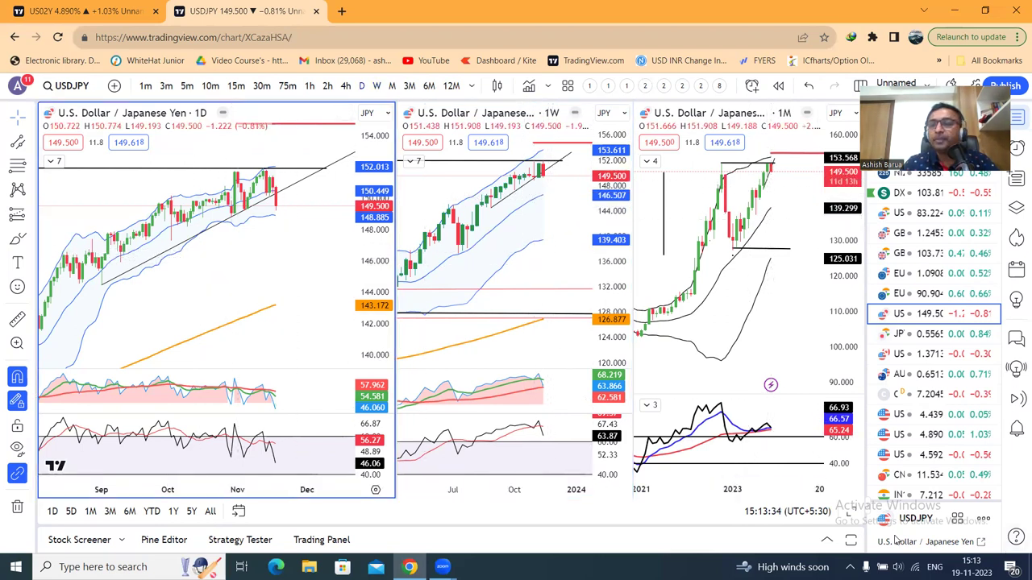
# - Maximize and zoom the daily USDJPY chart for a closer look, then load JPYINR on all charts
pyautogui.click(852, 514)
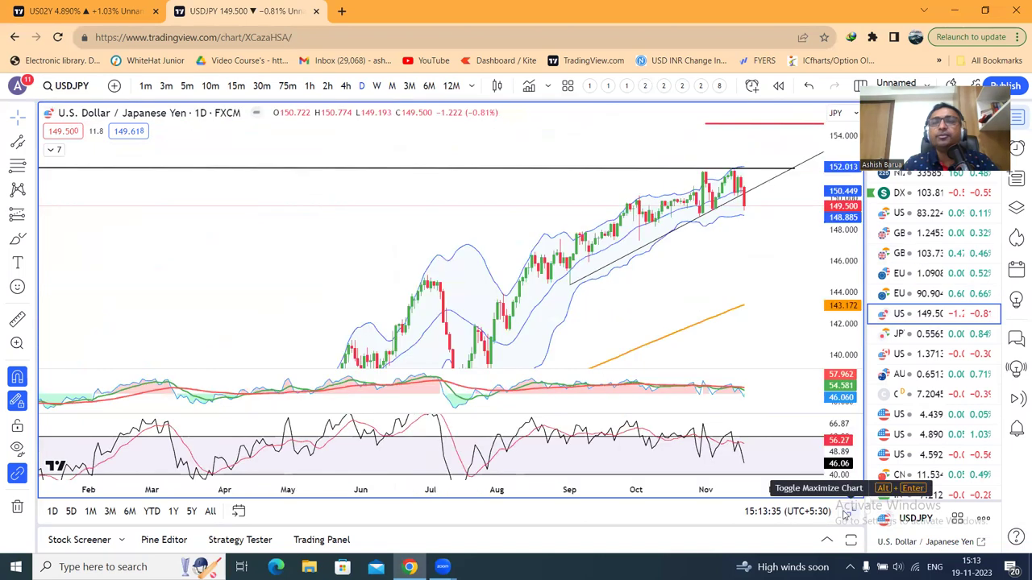
pyautogui.scroll(2, 670, 279)
pyautogui.hscroll(4, 657, 250)
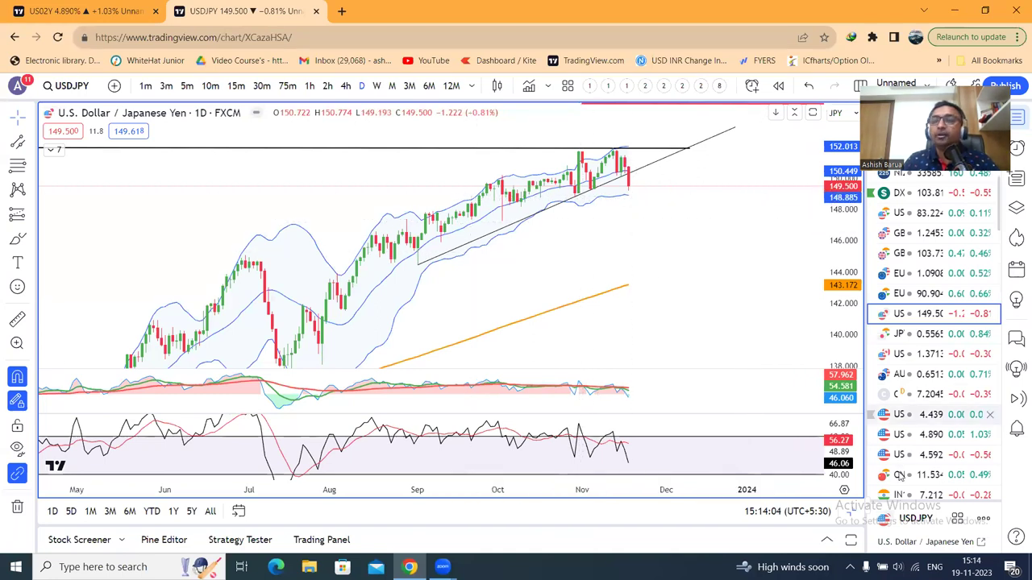
pyautogui.click(922, 335)
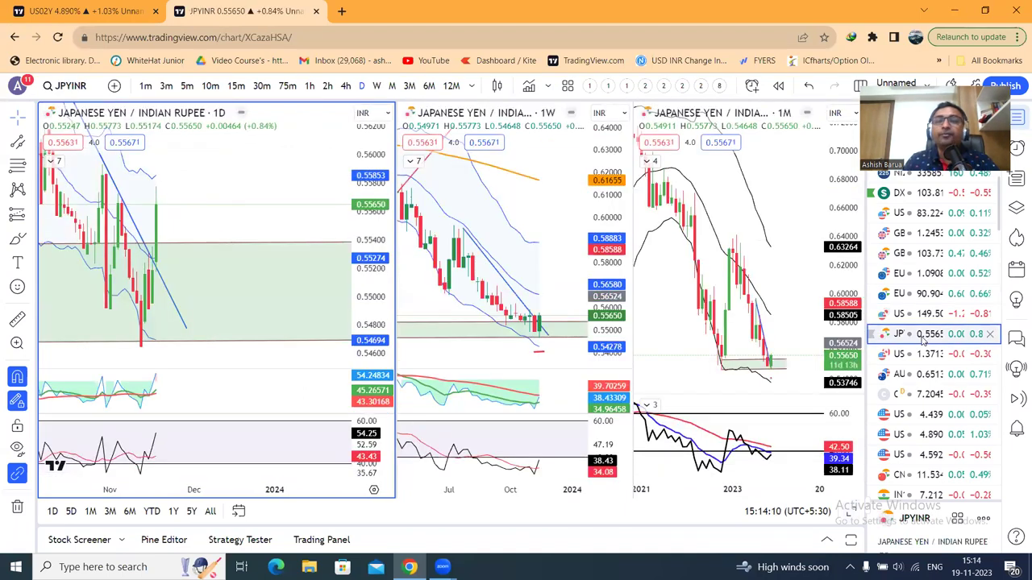
# - Review the weekly and daily JPYINR charts, pan to earlier daily history, then load USDCAD
pyautogui.scroll(1, 534, 255)
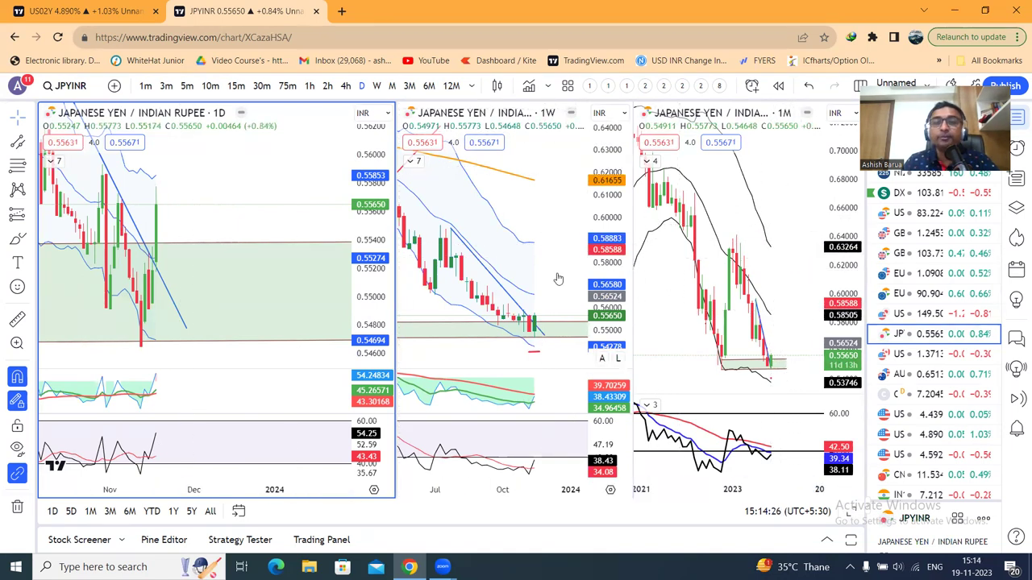
pyautogui.click(555, 244)
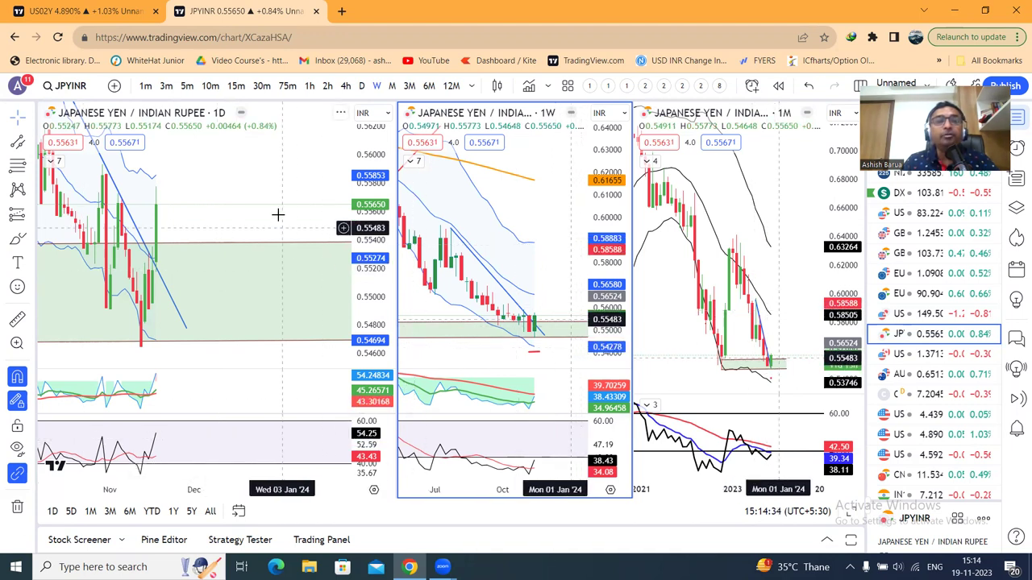
pyautogui.click(323, 193)
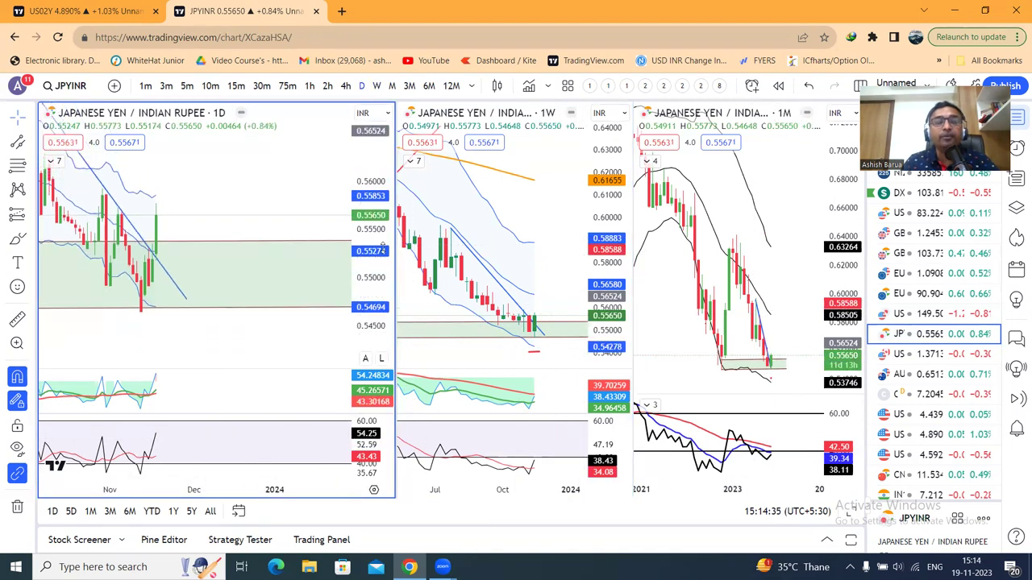
pyautogui.moveTo(208, 192); pyautogui.dragTo(260, 199)
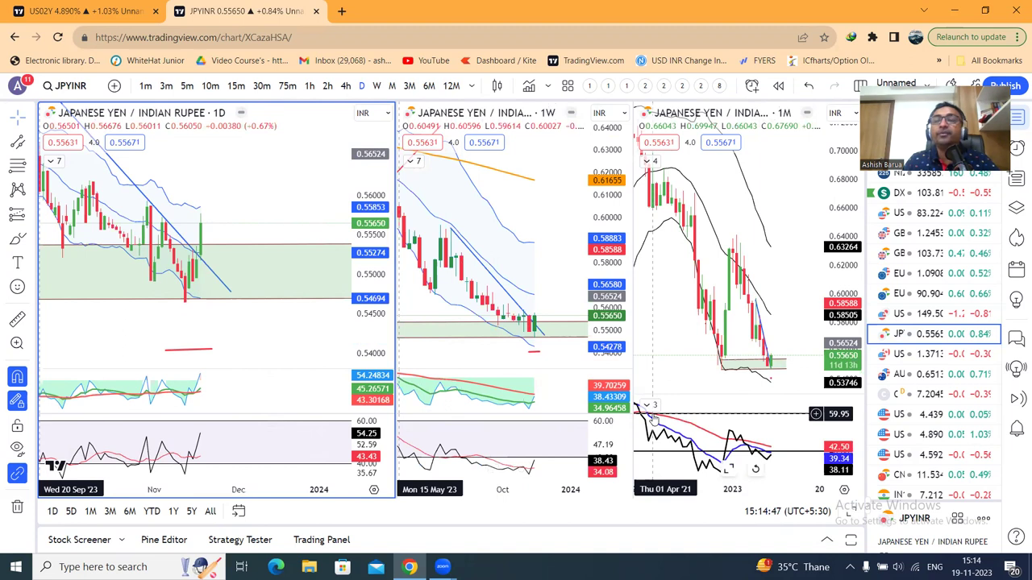
pyautogui.click(839, 221)
pyautogui.click(916, 352)
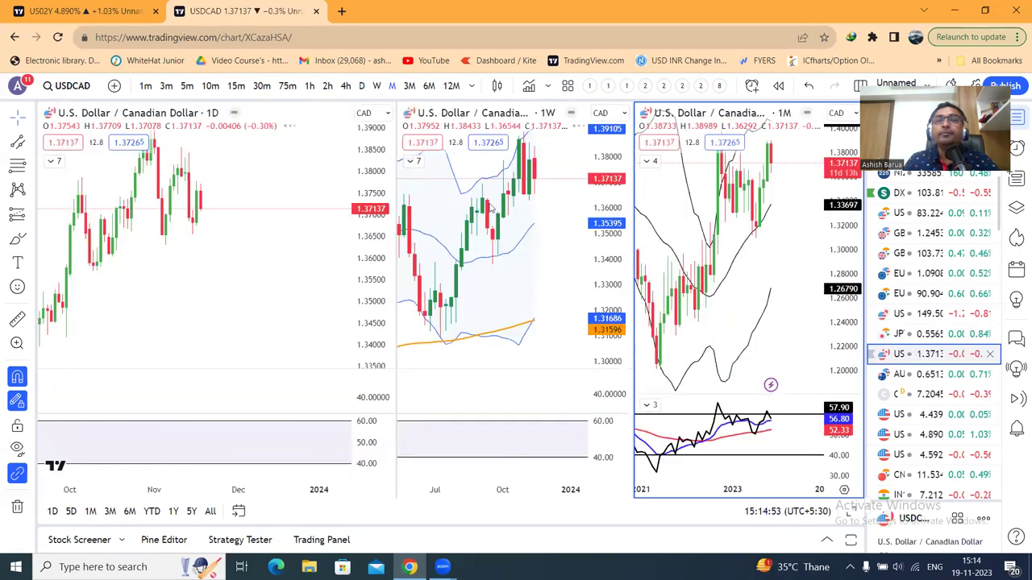
# - Compress the weekly price scale, extend the monthly red USDCAD trendline up-right, then load AUDUSD
pyautogui.moveTo(602, 213); pyautogui.dragTo(605, 245)
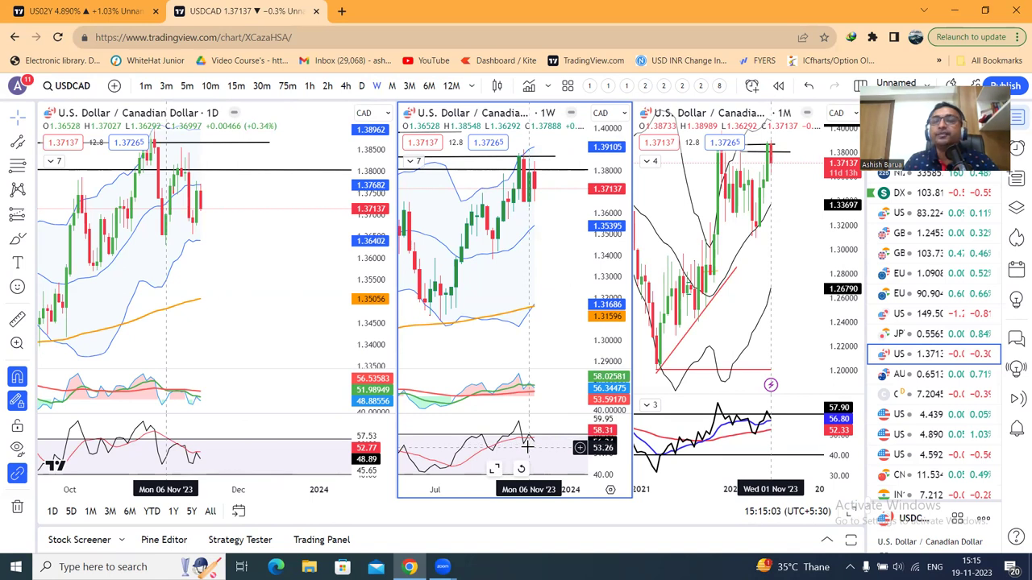
pyautogui.click(837, 266)
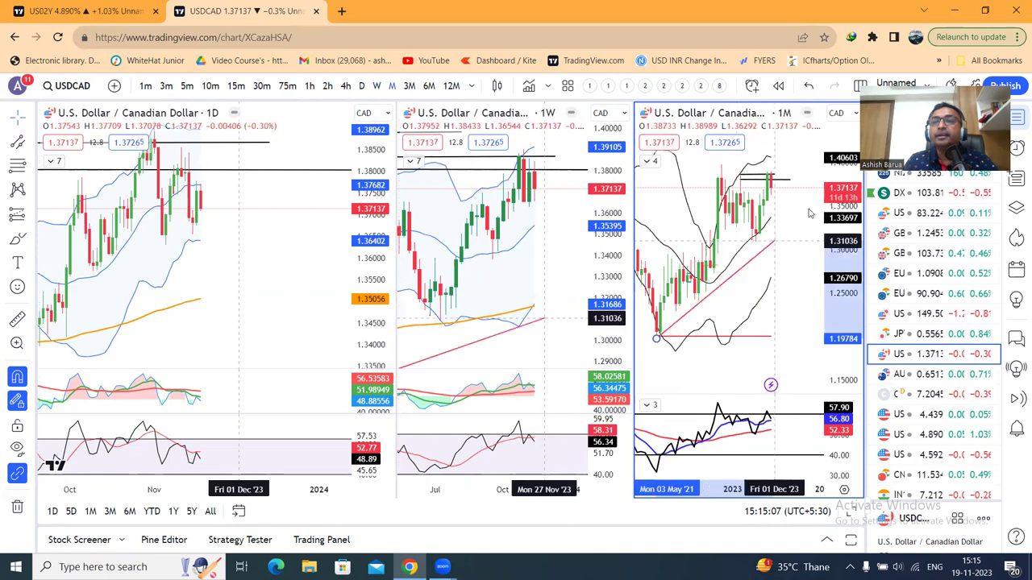
pyautogui.moveTo(810, 213); pyautogui.dragTo(816, 188)
pyautogui.click(796, 247)
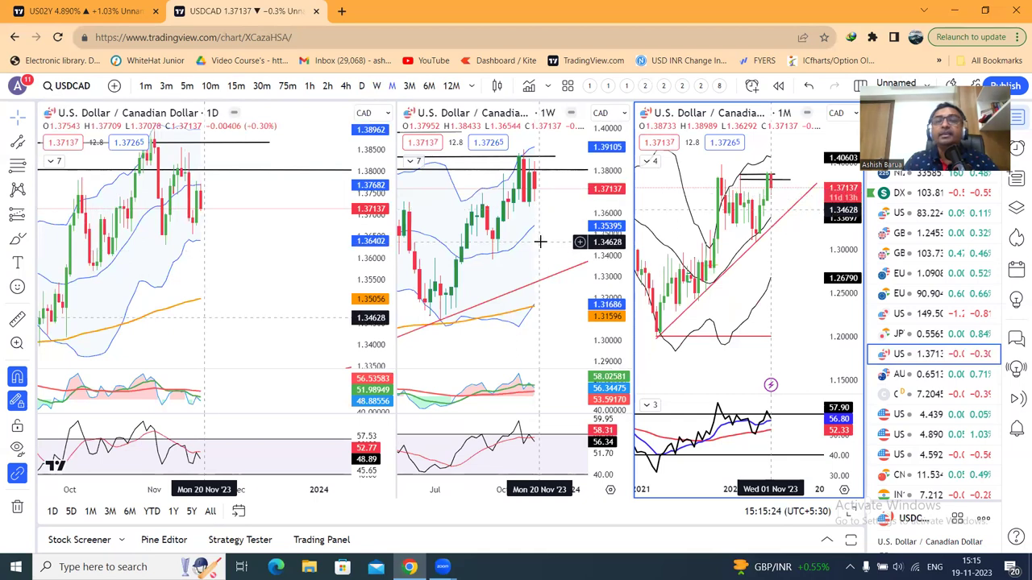
pyautogui.click(932, 376)
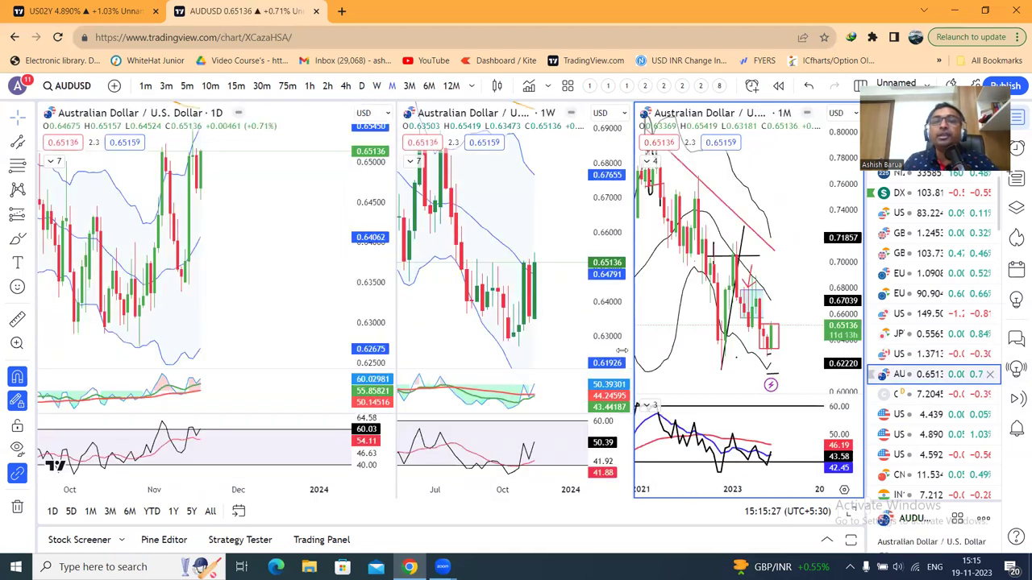
# - Review AUDUSD across the weekly, daily and monthly panes, inspecting the red range box
pyautogui.click(613, 196)
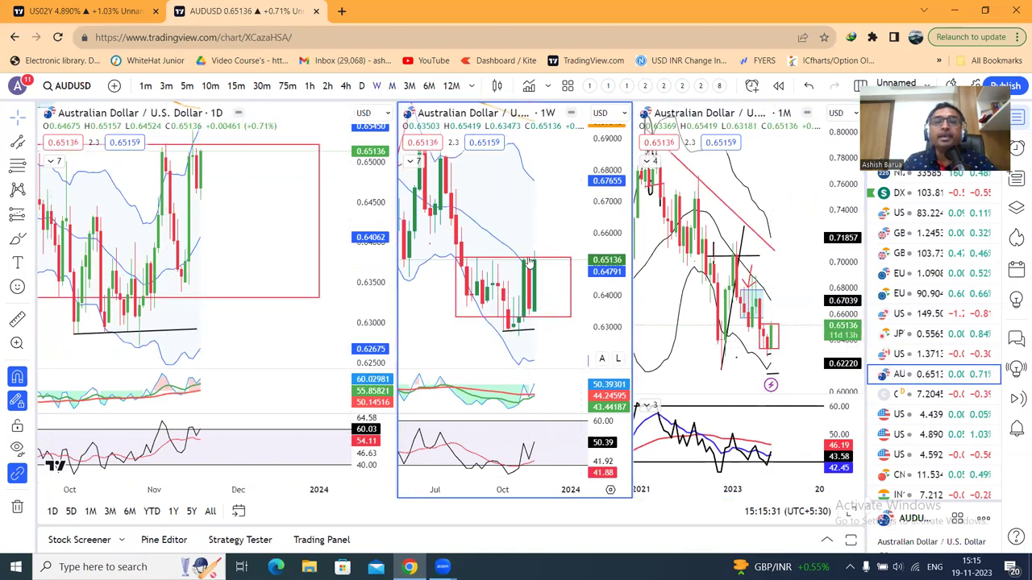
pyautogui.click(375, 196)
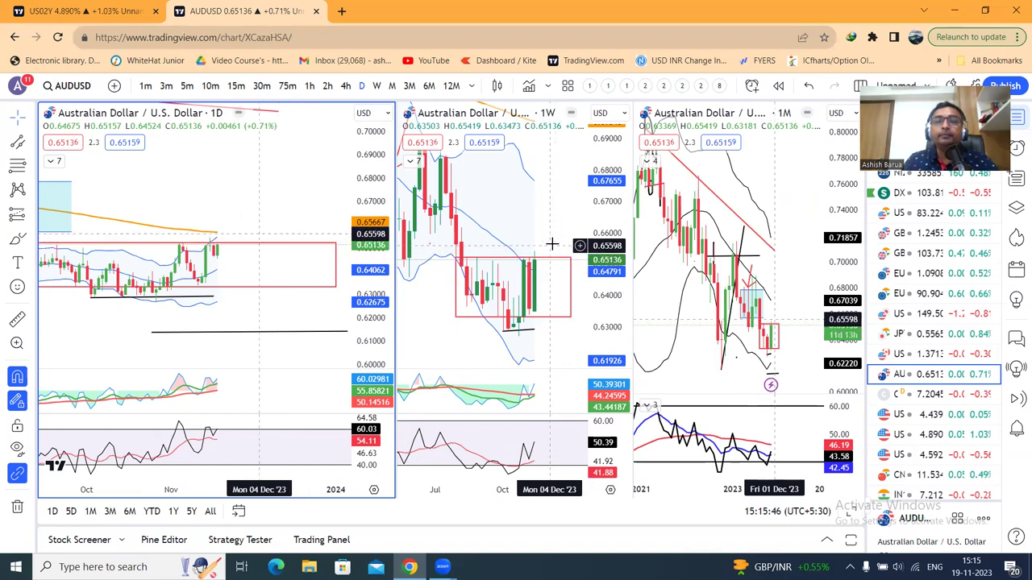
pyautogui.click(547, 259)
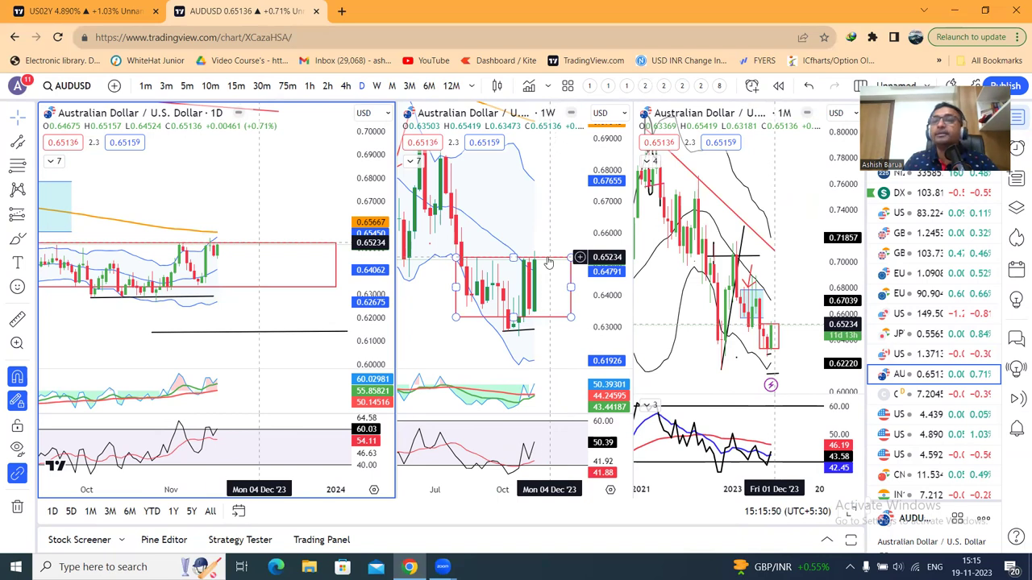
pyautogui.click(558, 212)
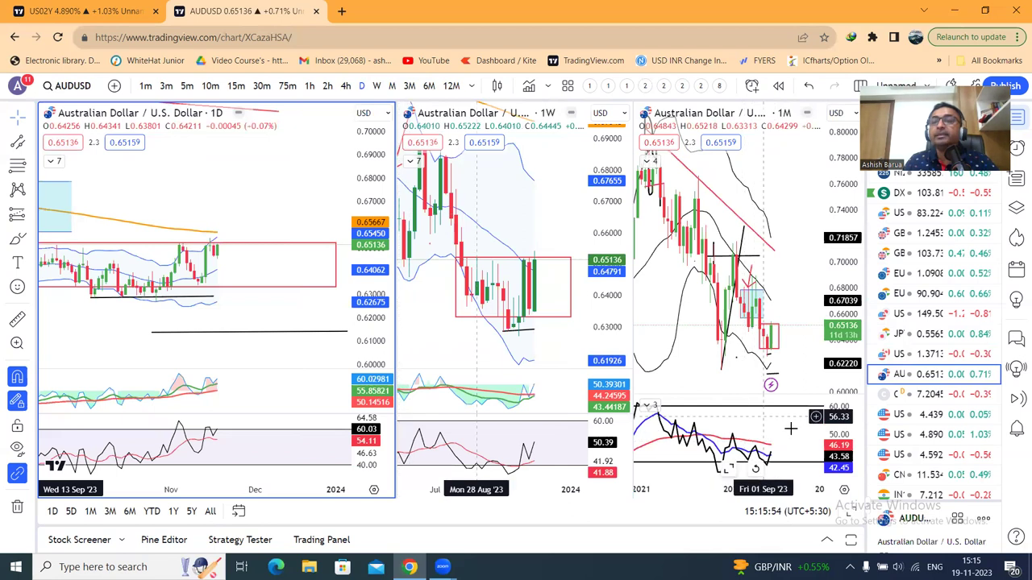
pyautogui.click(843, 433)
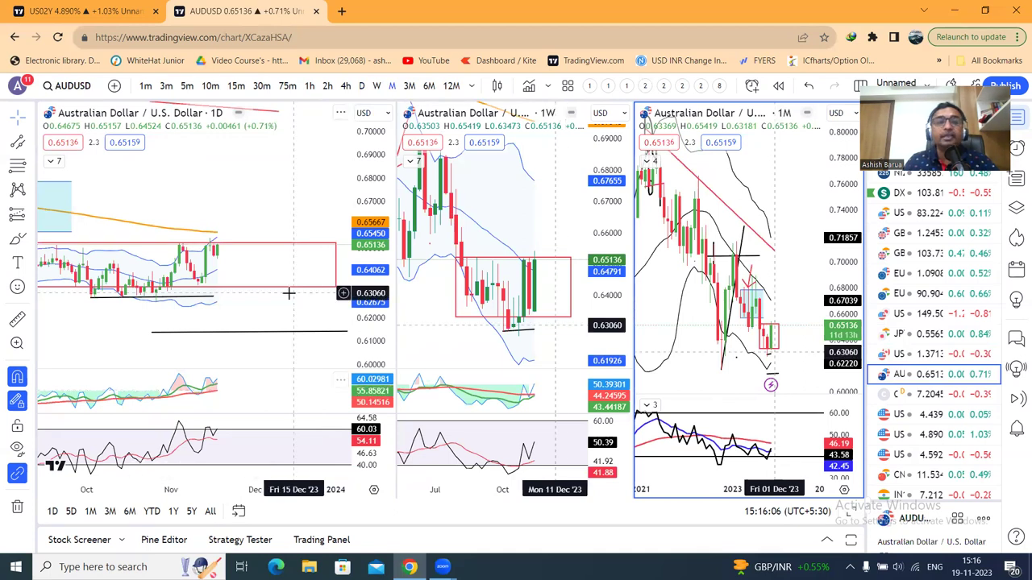
# - Zoom the daily AUDUSD chart, then switch all charts to CNH1!
pyautogui.click(266, 214)
pyautogui.scroll(-1, 233, 214)
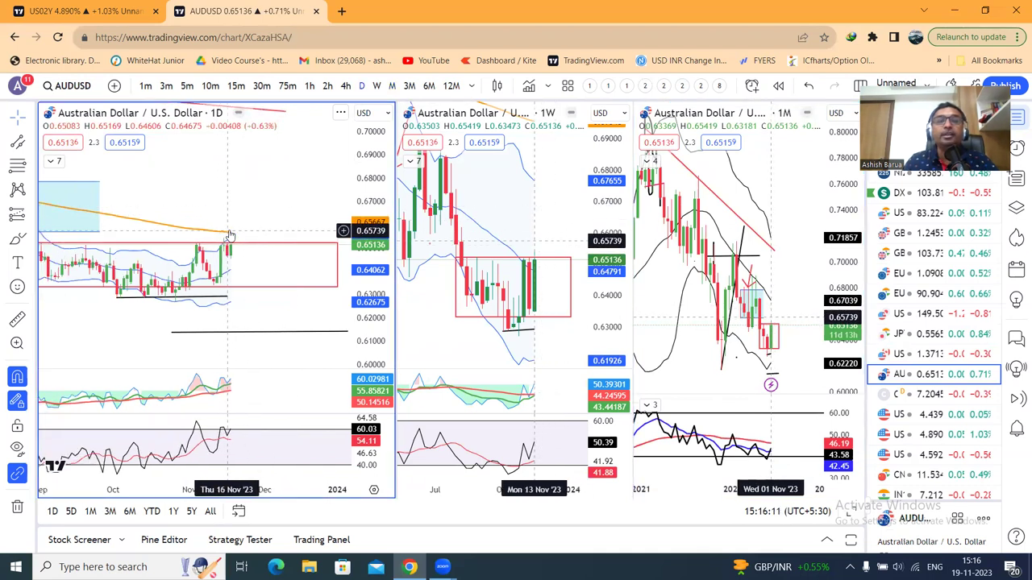
pyautogui.click(917, 393)
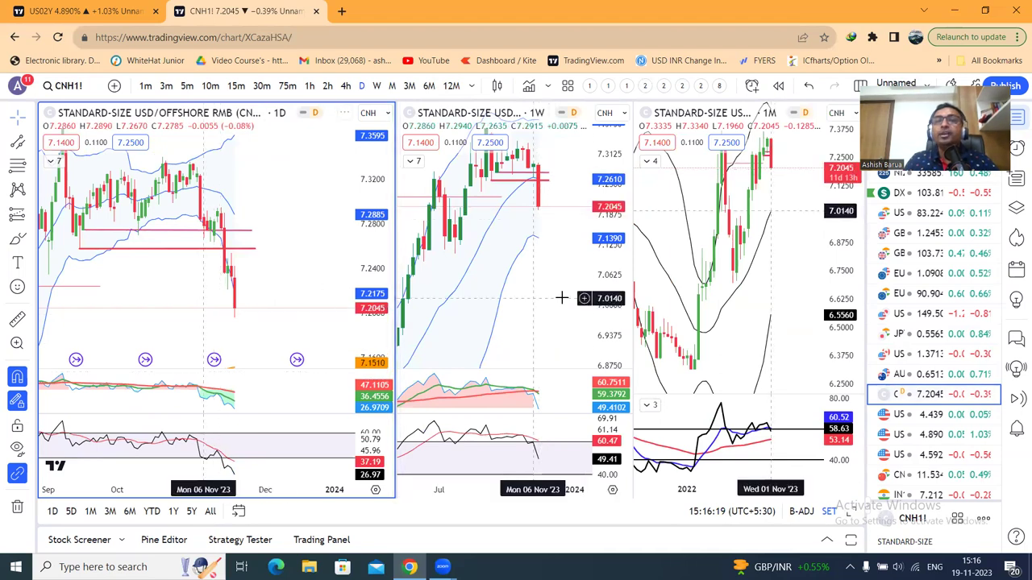
# - Zoom the weekly CNH1! chart's time axis and vertically compress the monthly chart's price scale
pyautogui.scroll(2, 534, 265)
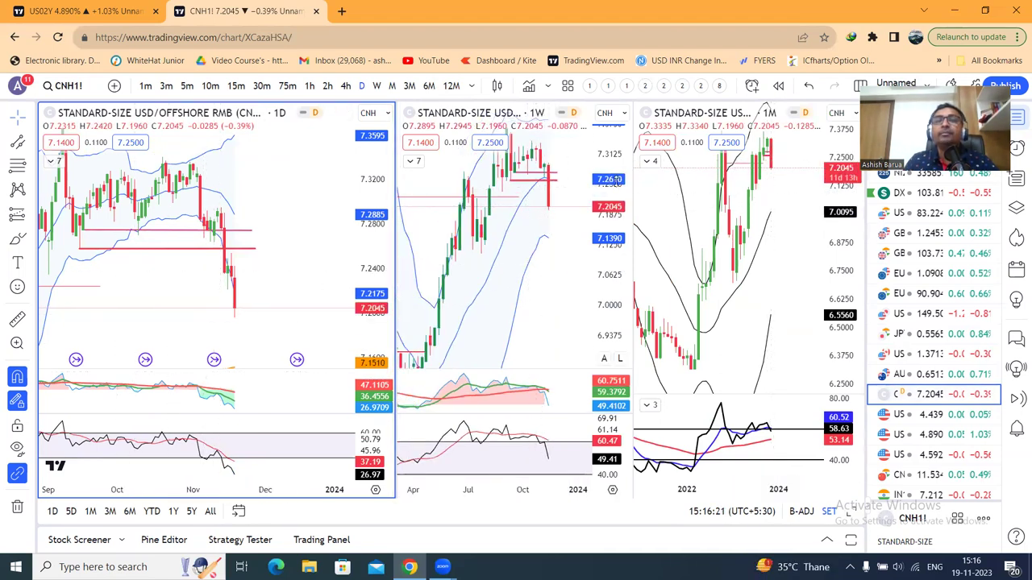
pyautogui.click(525, 293)
pyautogui.scroll(1, 528, 288)
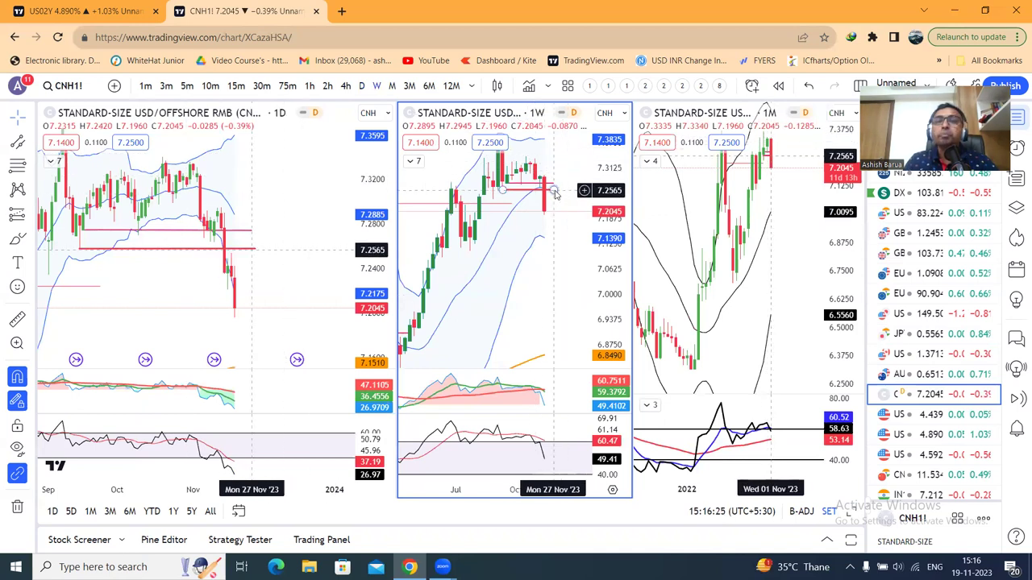
pyautogui.scroll(-1, 560, 291)
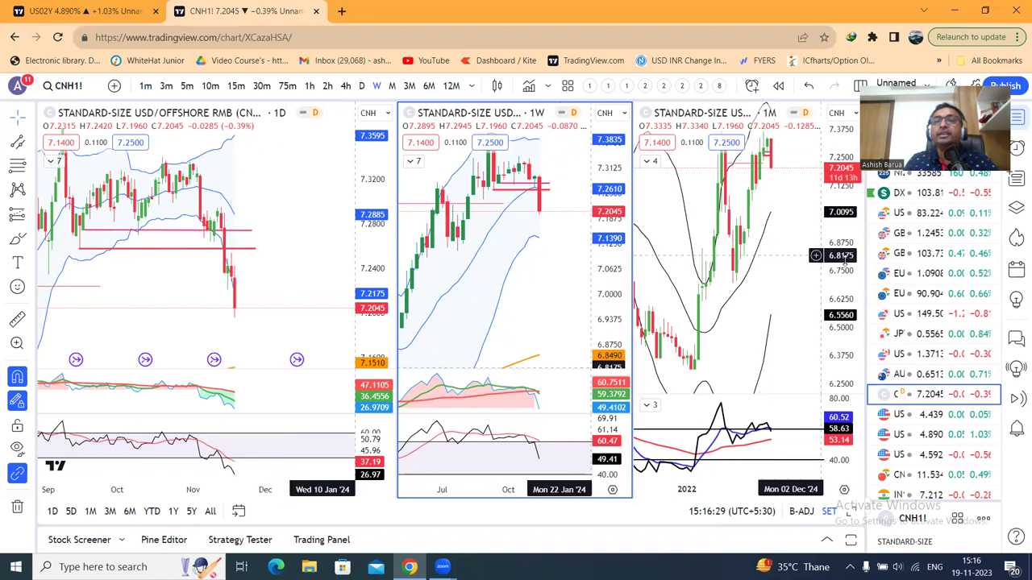
pyautogui.moveTo(851, 213); pyautogui.dragTo(849, 254)
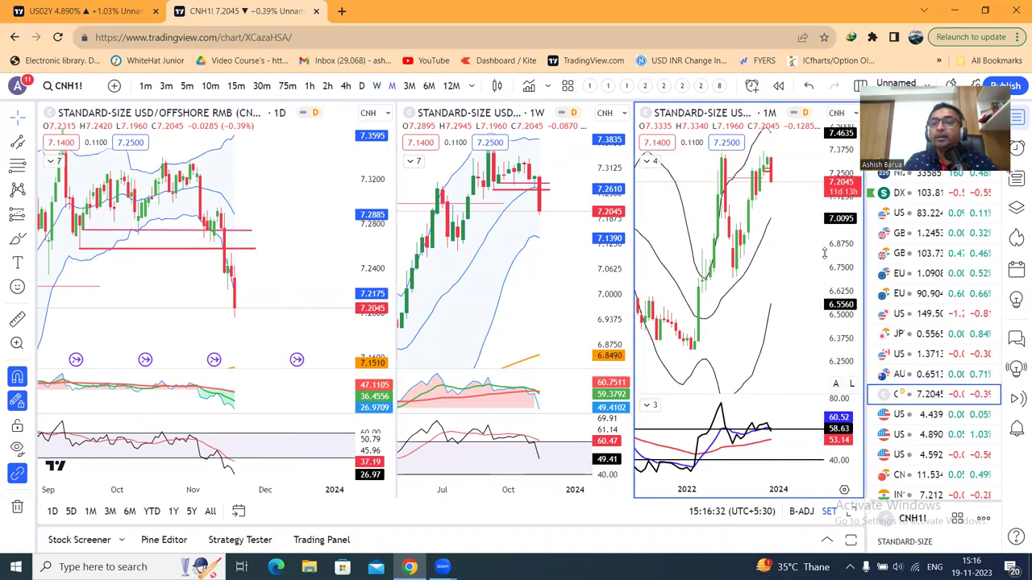